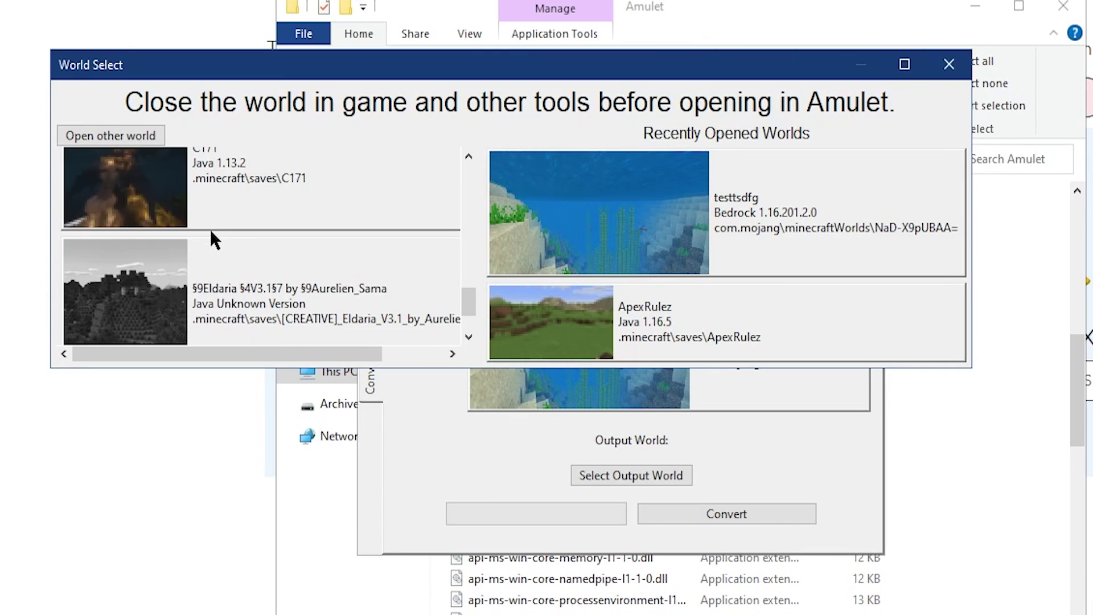
scroll(210, 229, "up", 5)
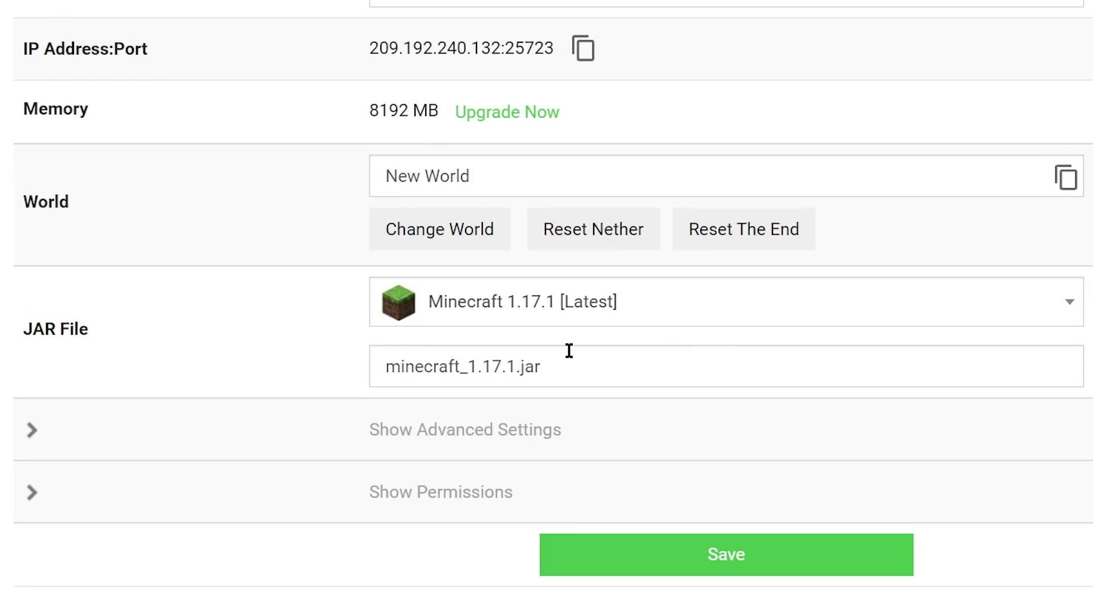
- Search the server JAR version list for snapshot and Paper versions
left_click(490, 289)
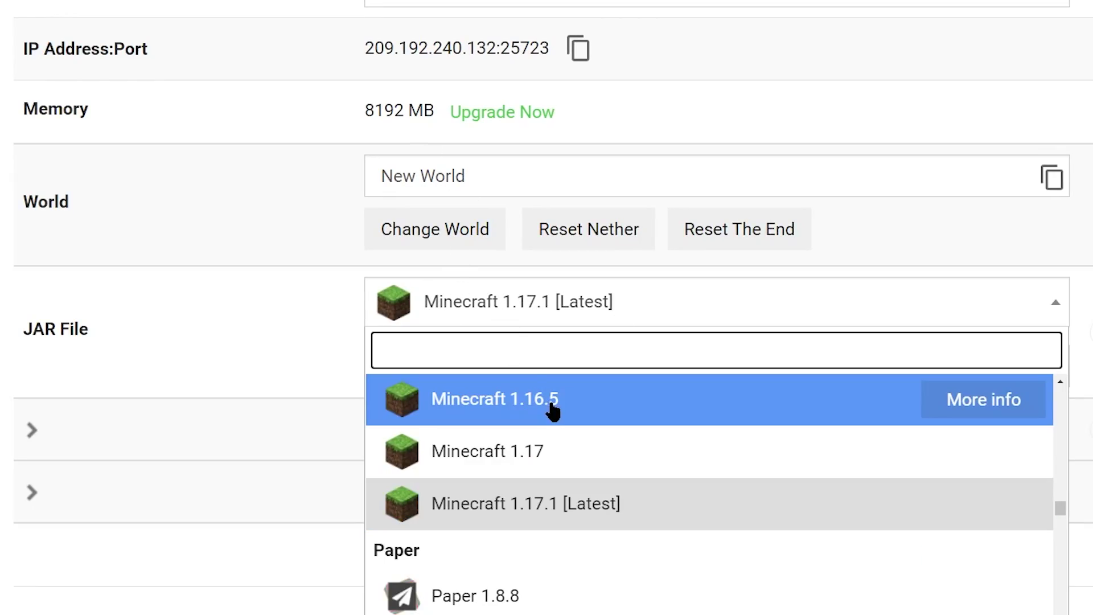
type("snp")
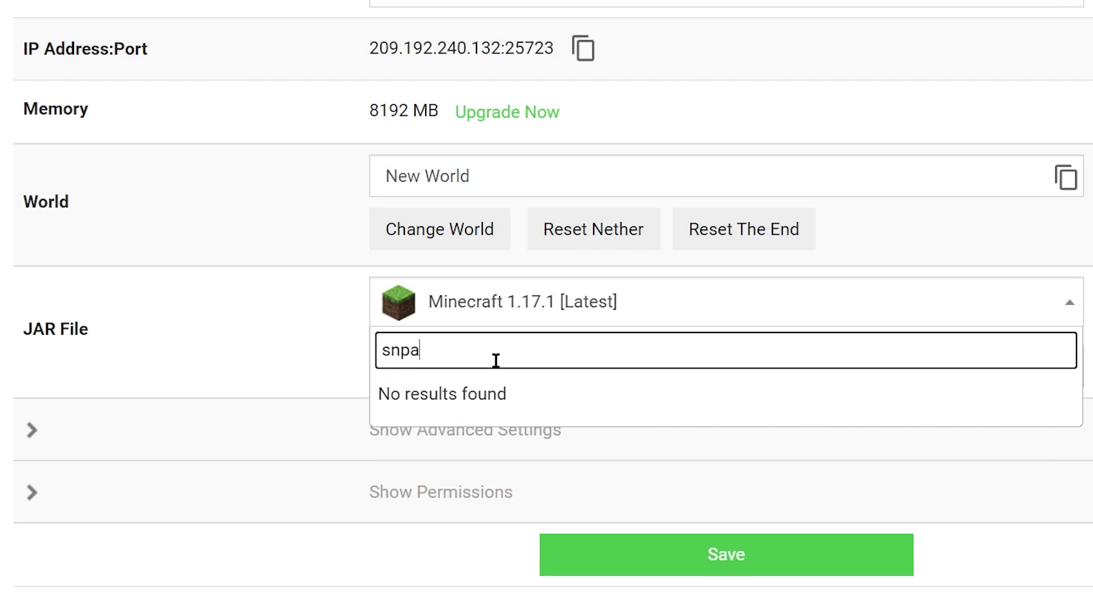
key("BackSpace")
type("ap")
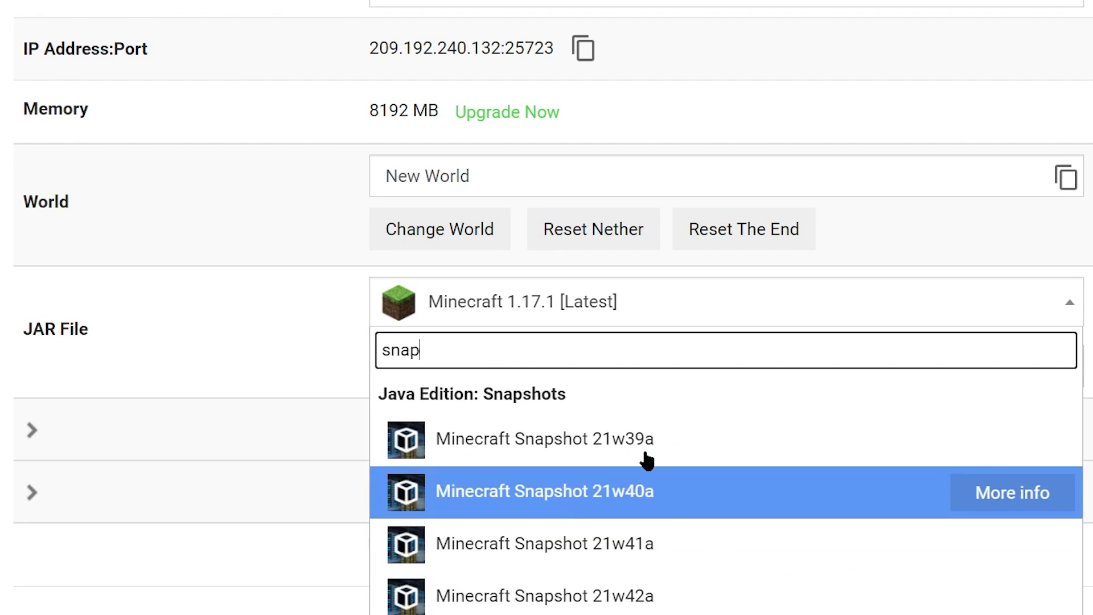
key("Up")
key("Up")
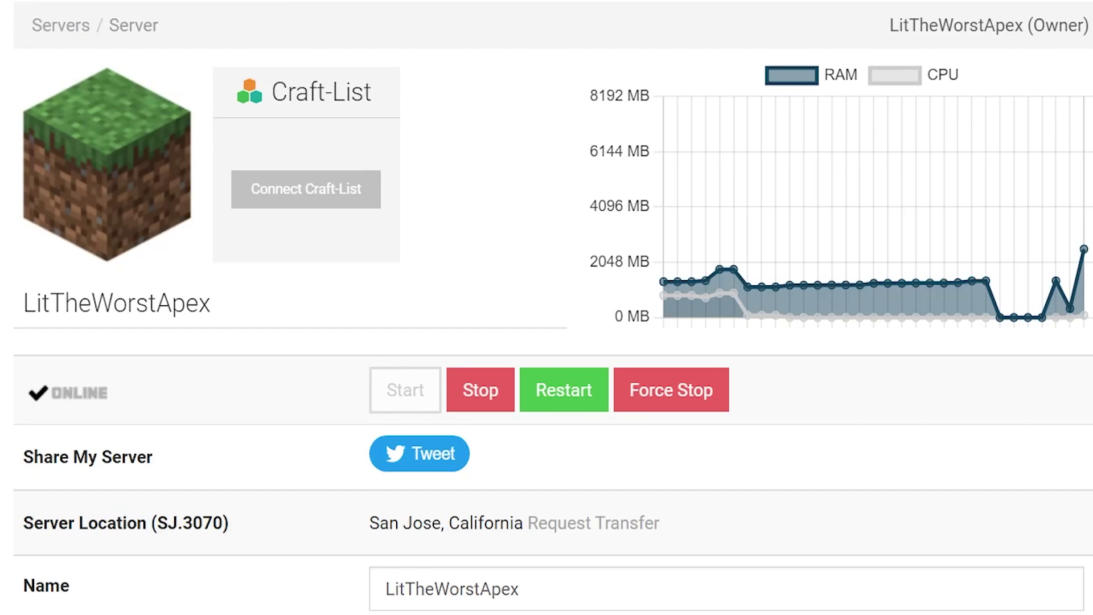
scroll(350, 156, "down", 12)
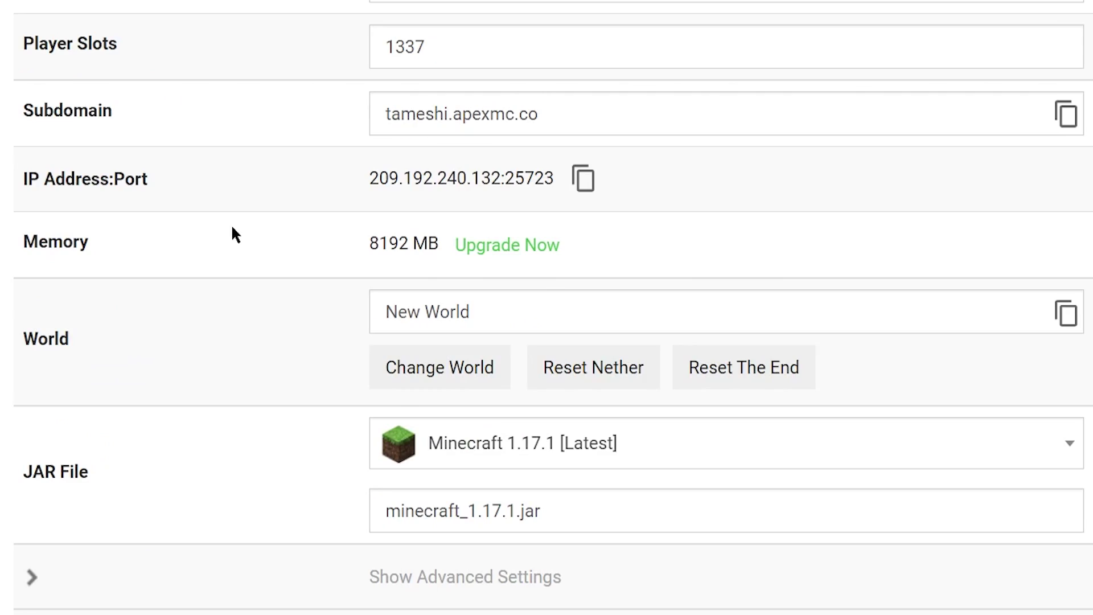
left_click(447, 323)
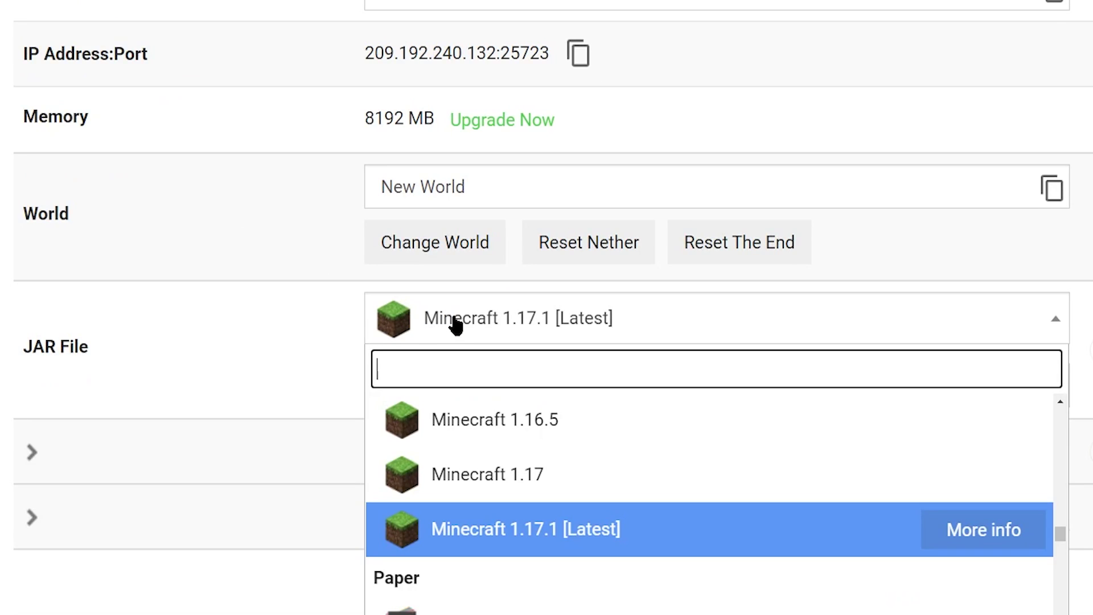
type("paper")
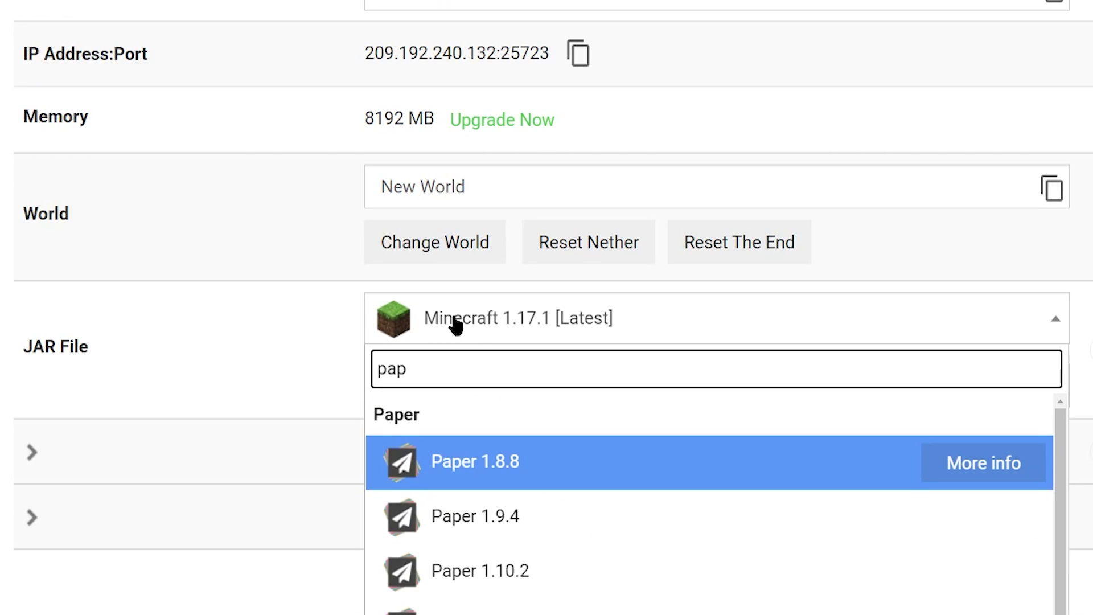
key("BackSpace")
key("BackSpace")
key("BackSpace")
type("a")
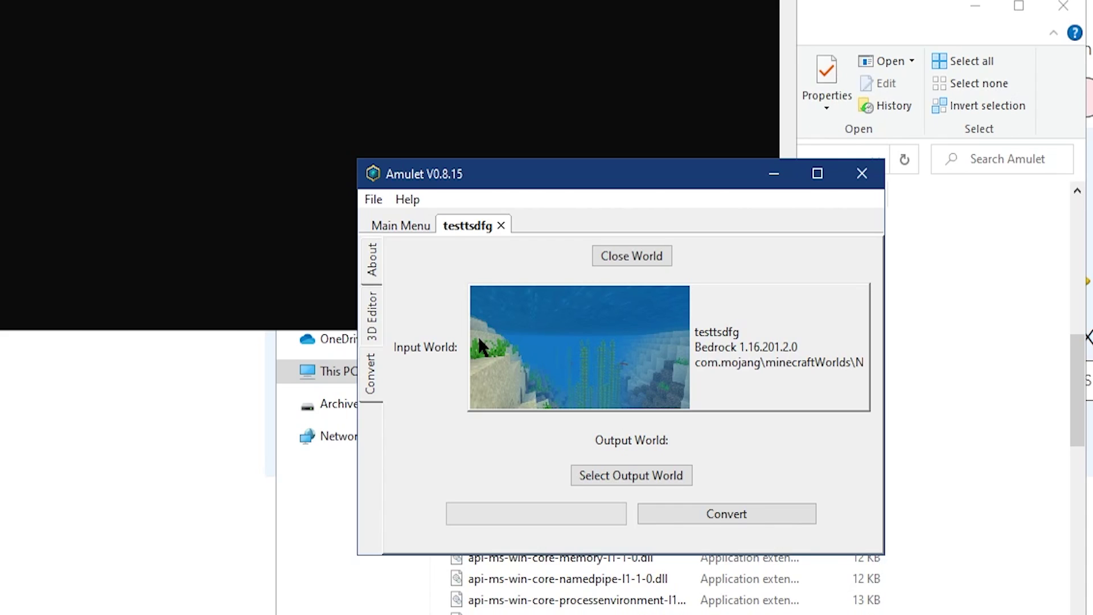
- Return to the testtsdfg overview page and bring up the World Select list
left_click(371, 373)
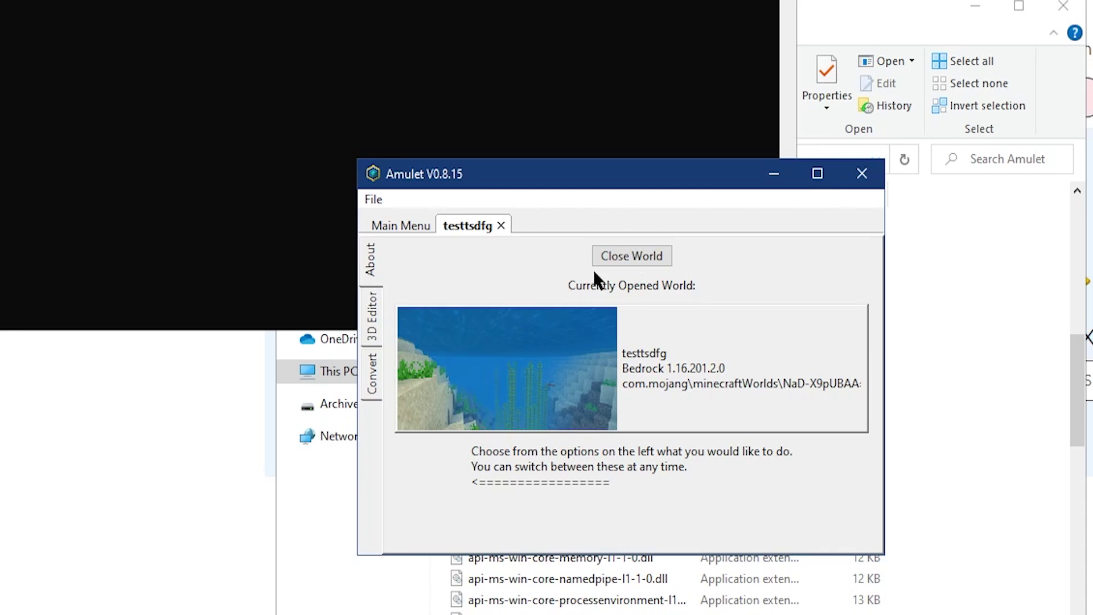
left_click(632, 255)
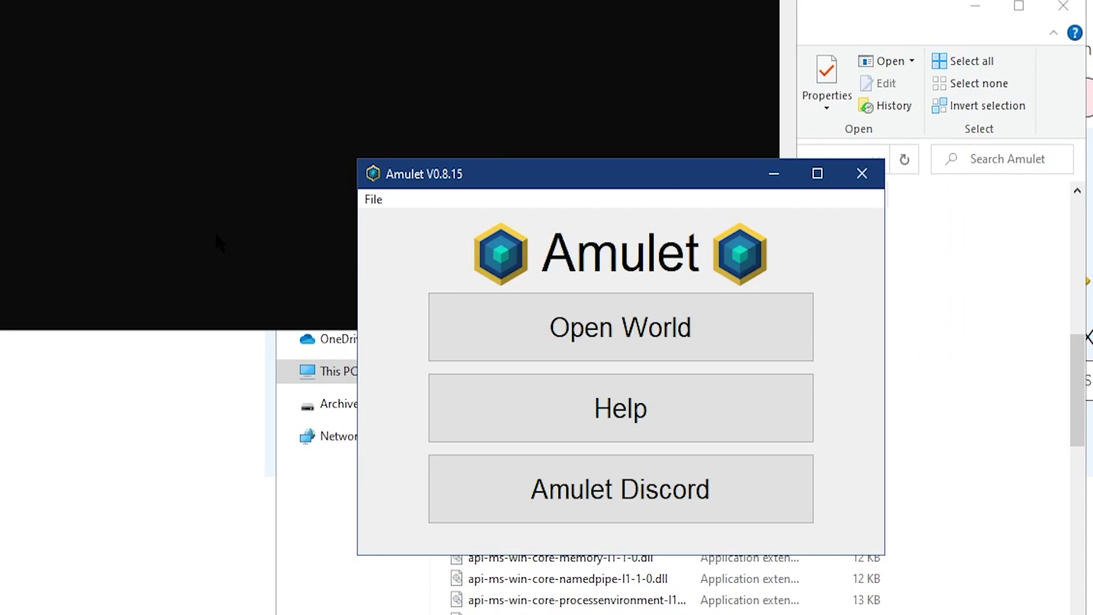
key("ctrl+o")
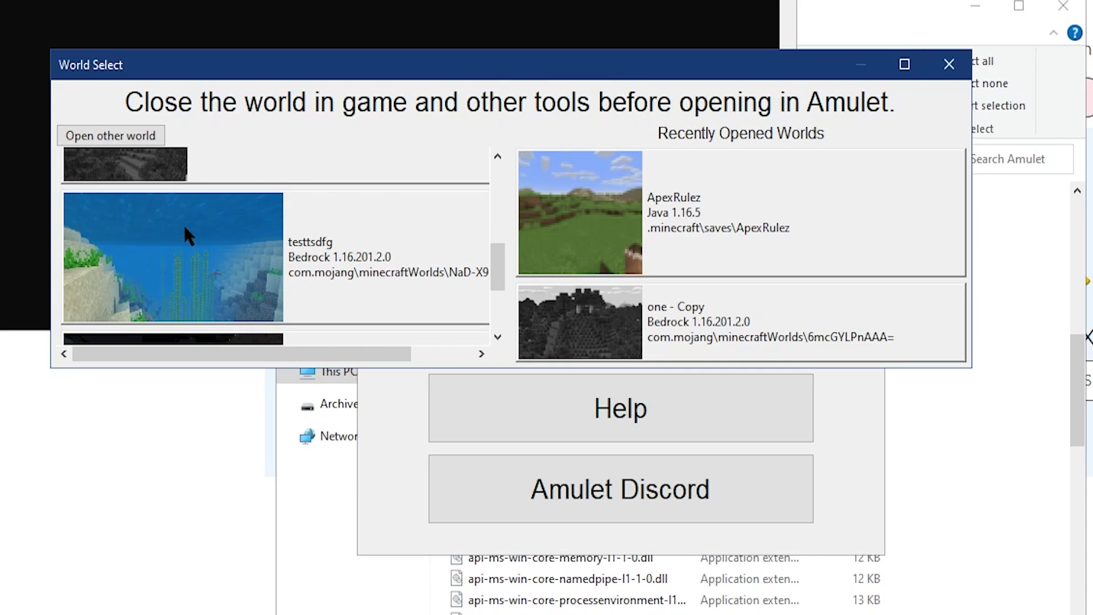
scroll(183, 224, "up", 5)
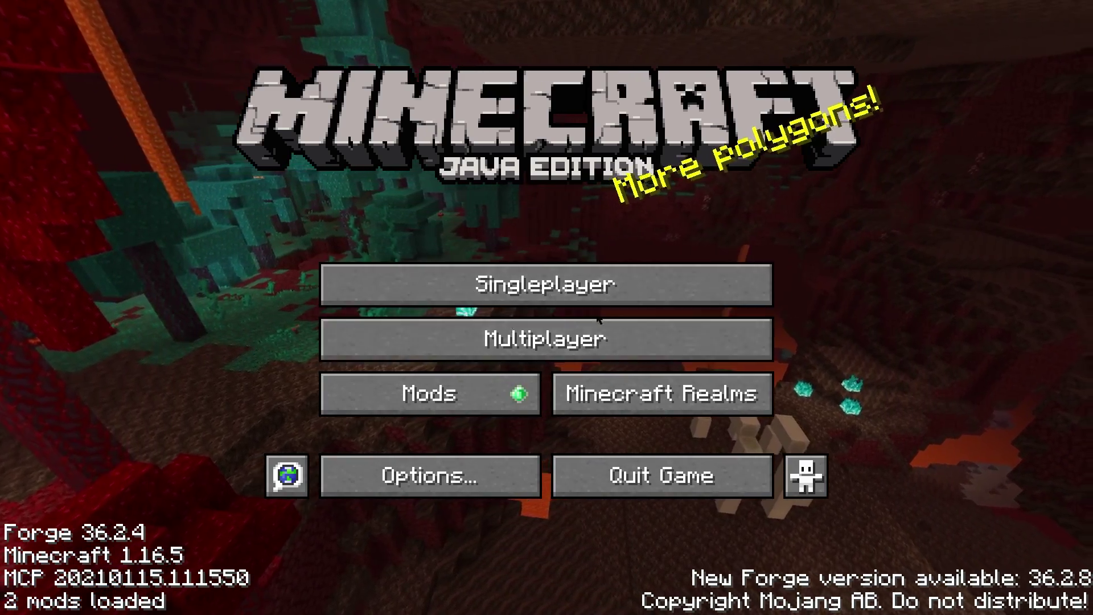
- Create a new singleplayer world, replacing the default name with 'ApexRuillez'
left_click(467, 288)
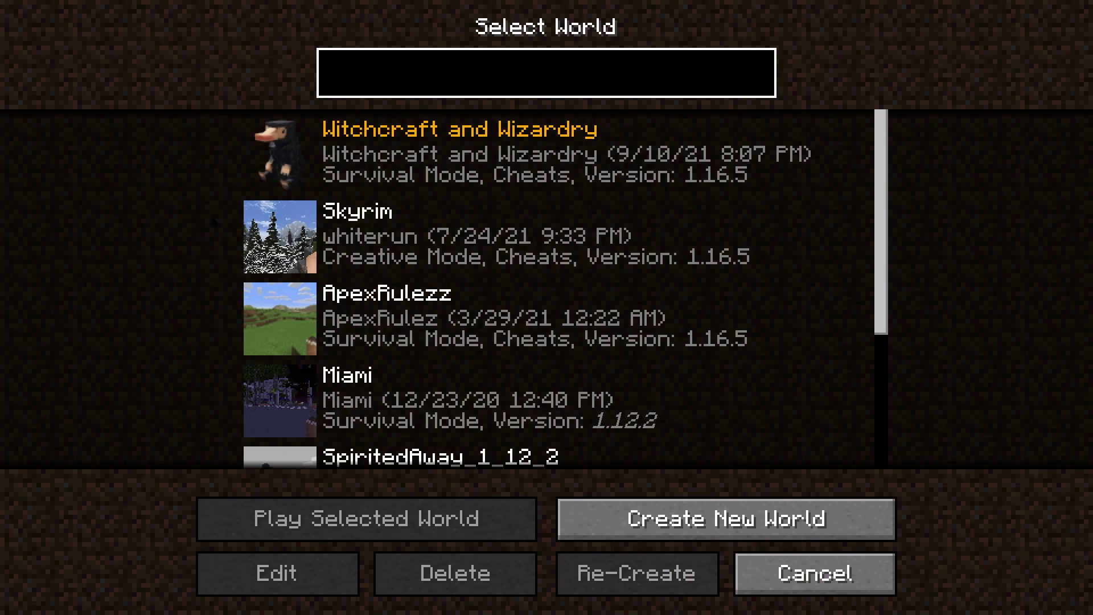
scroll(279, 239, "down", 1)
left_click(726, 519)
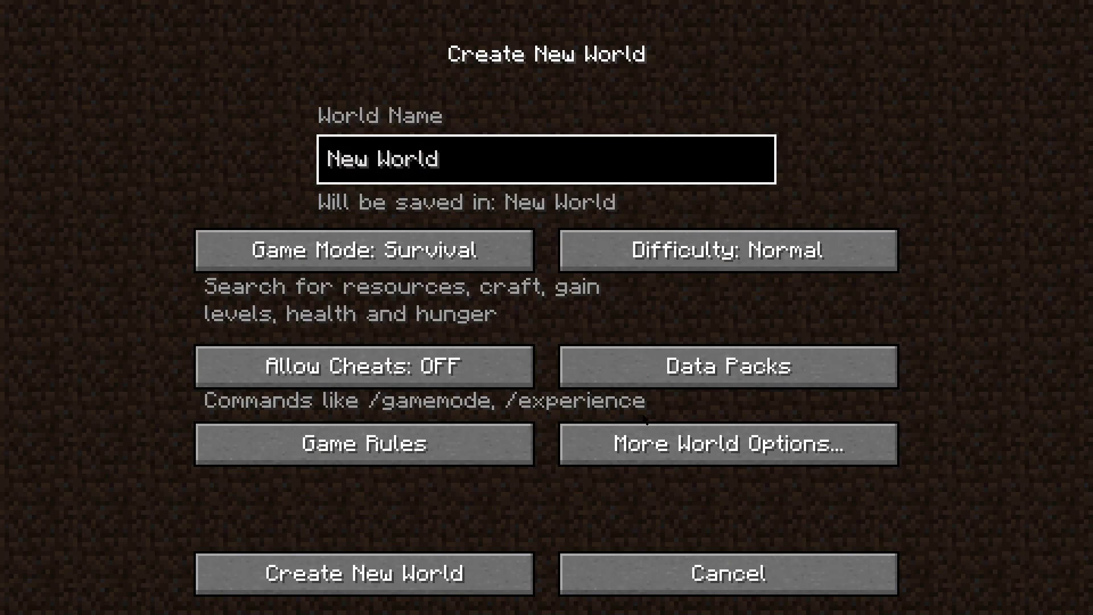
key("BackSpace")
key("BackSpace")
key("BackSpace")
key("BackSpace")
key("BackSpace")
key("BackSpace")
key("BackSpace")
key("BackSpace")
key("BackSpace")
type("Apew")
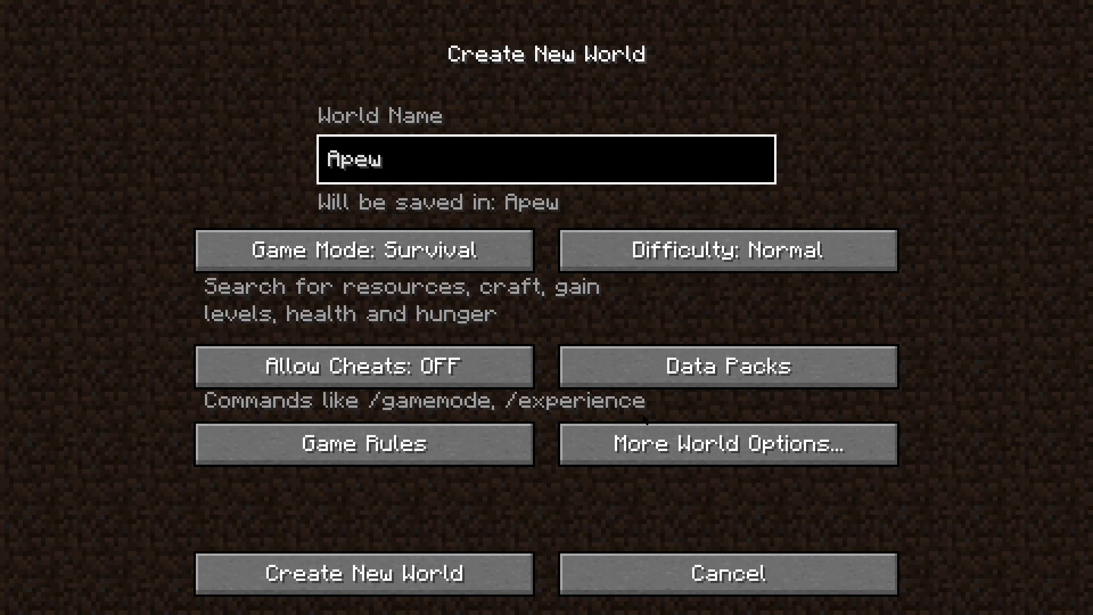
key("BackSpace")
type("xRuil")
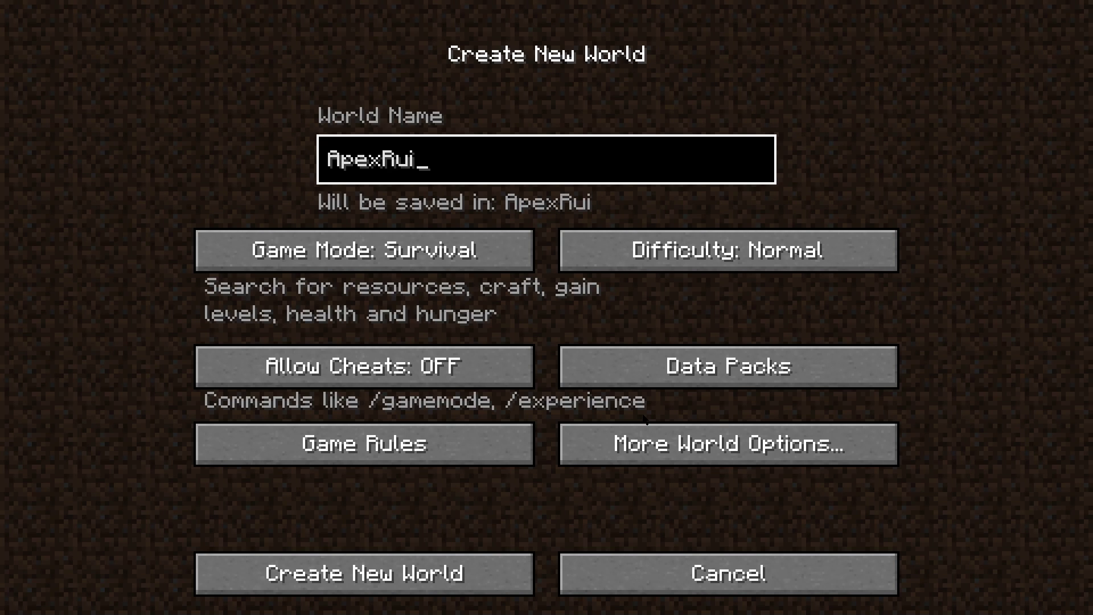
type("lez")
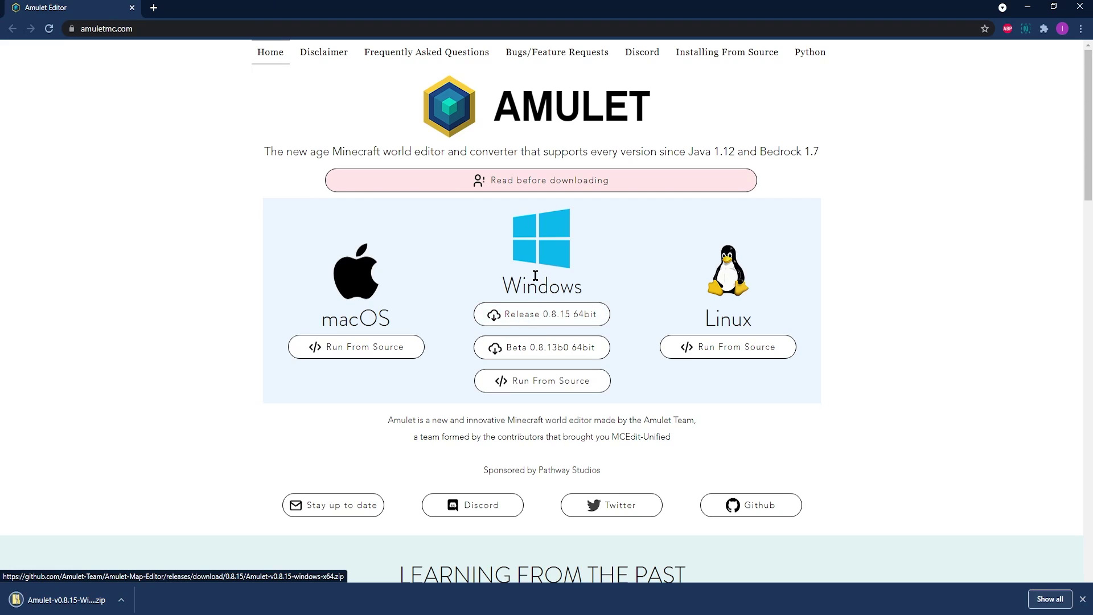
- Move the downloaded Amulet-v0.8.15-Windows-x64.zip from the download bar into the bedrock2java folder
left_click_drag(87, 602, 525, 340)
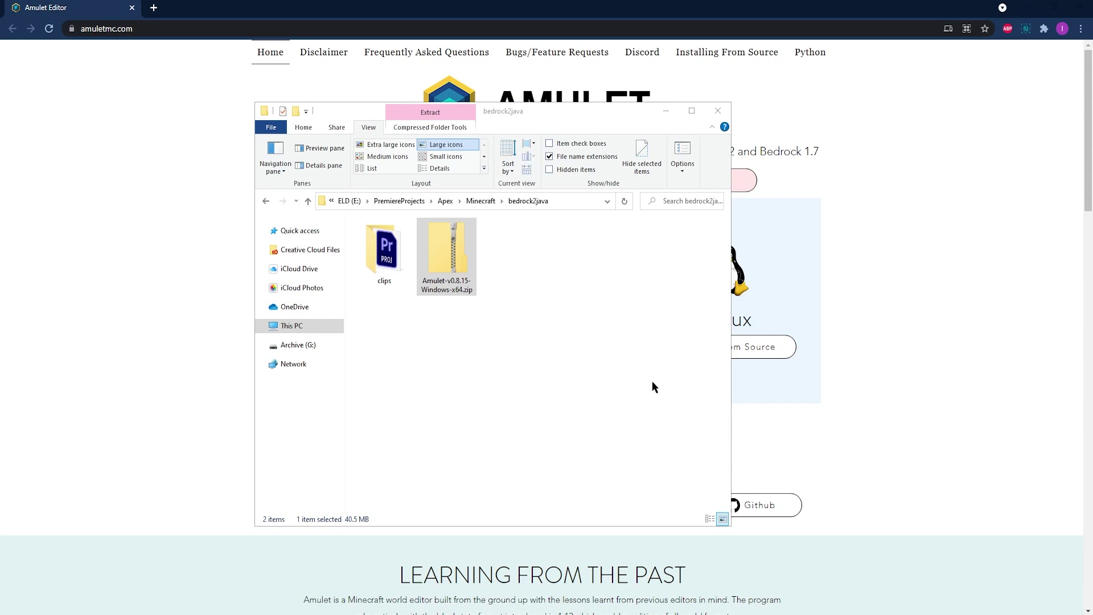
- Extract Amulet-v0.8.15-Windows-x64.zip to its suggested folder and select the Amulet subfolder
right_click(472, 285)
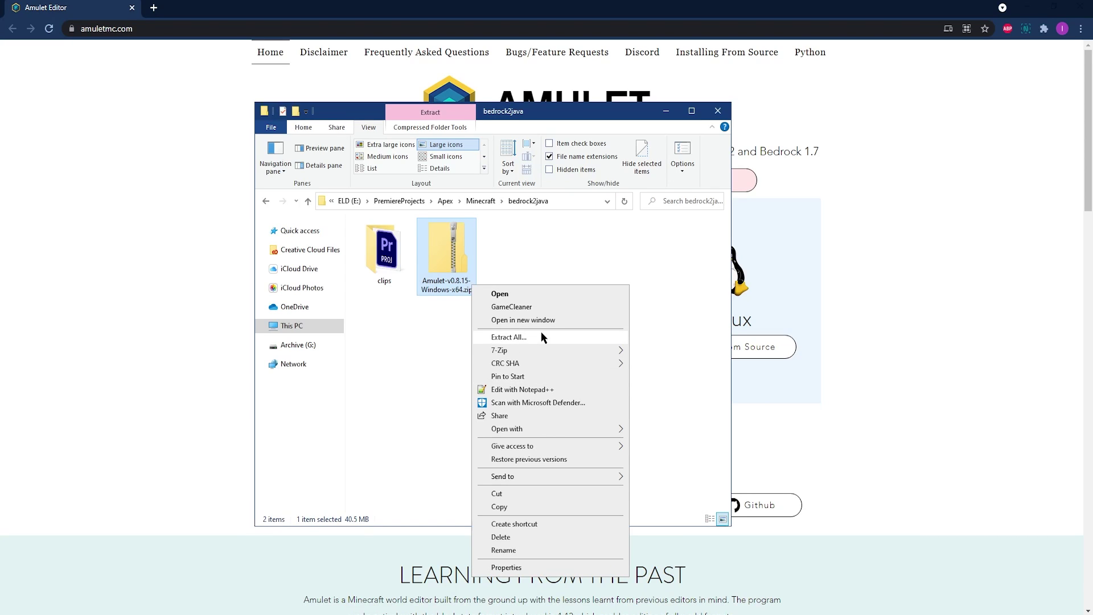
left_click(508, 337)
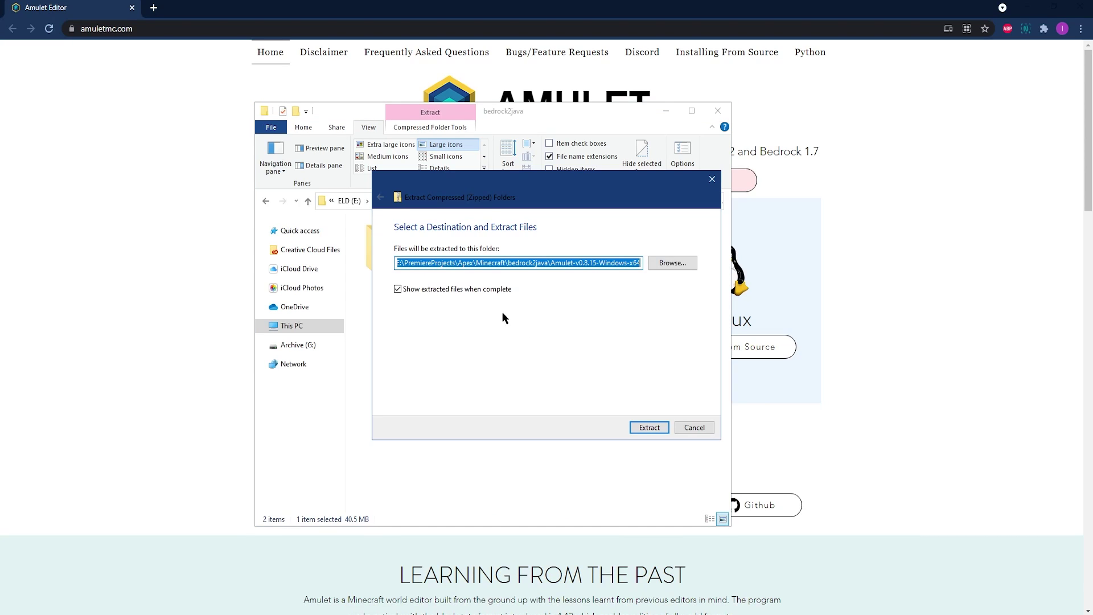
left_click(649, 427)
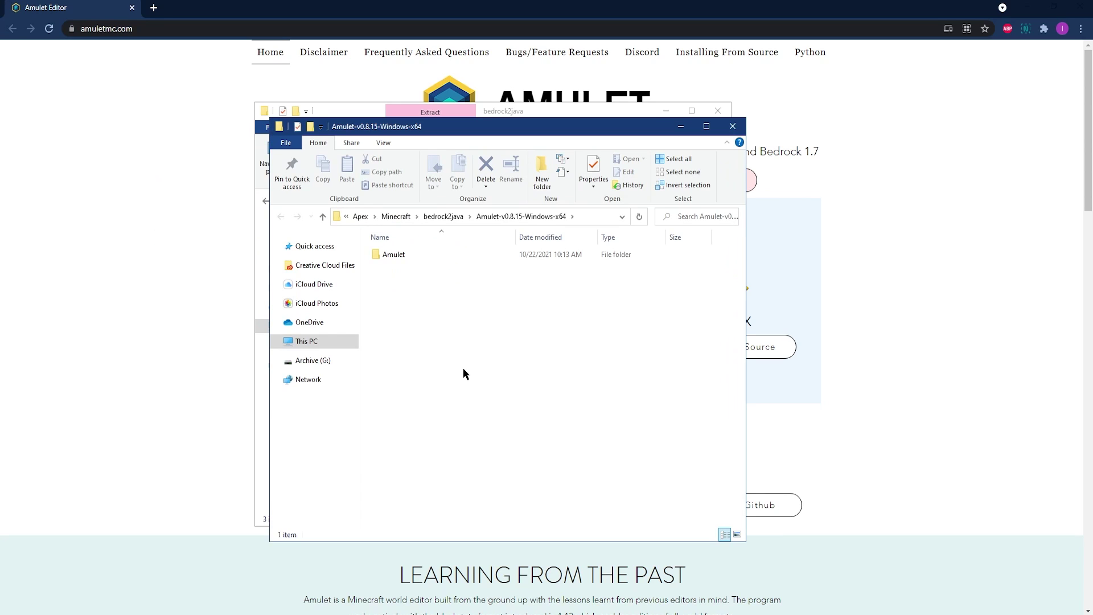
left_click(448, 220)
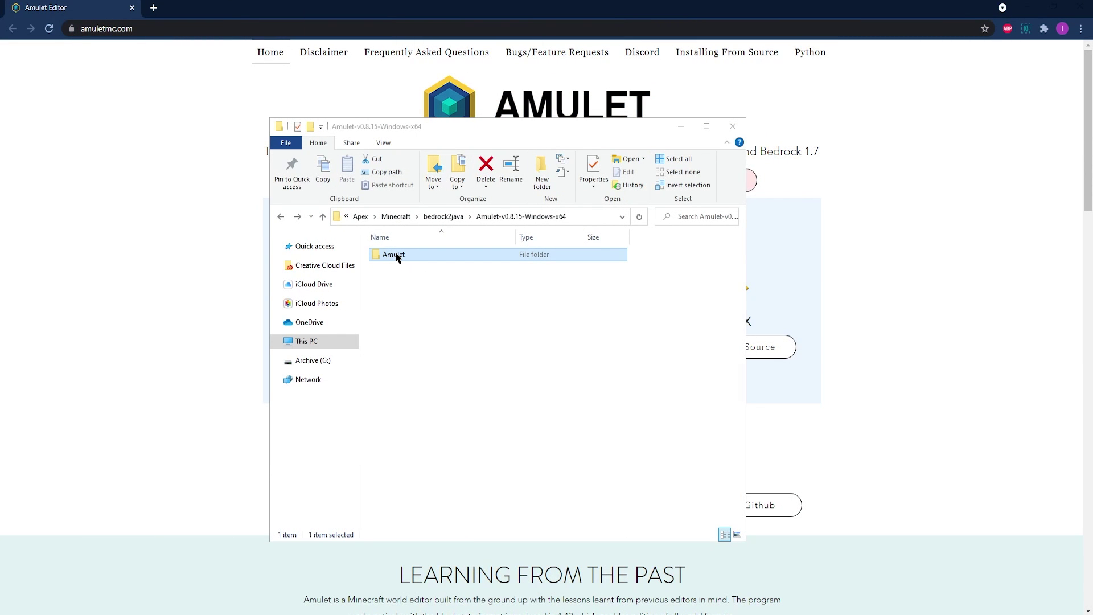
- Open the Amulet folder and launch amulet_app.exe
double_click(397, 257)
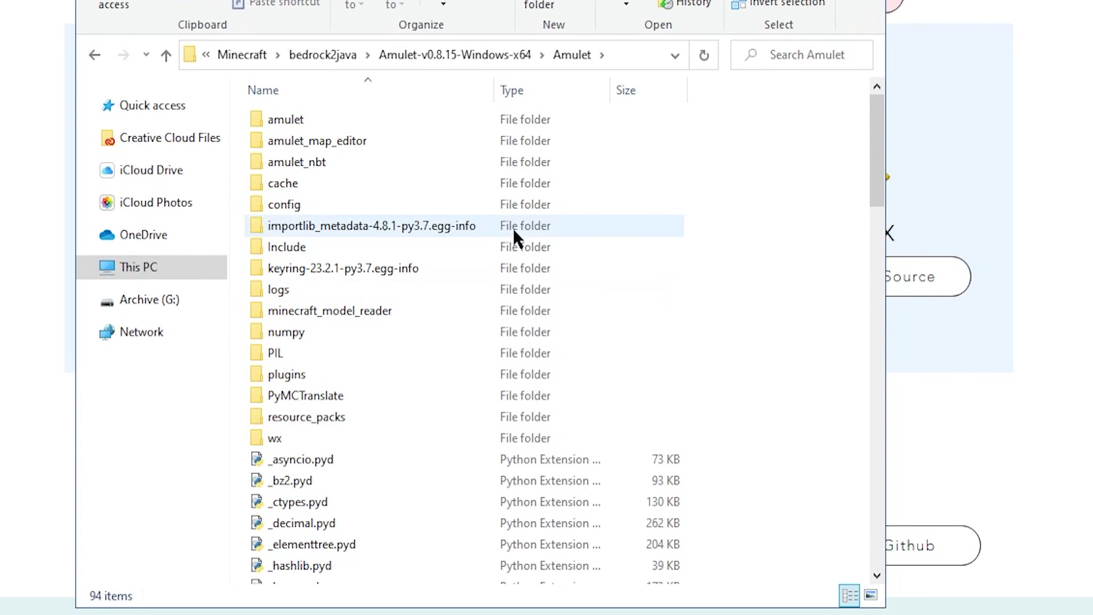
scroll(513, 230, "down", 10)
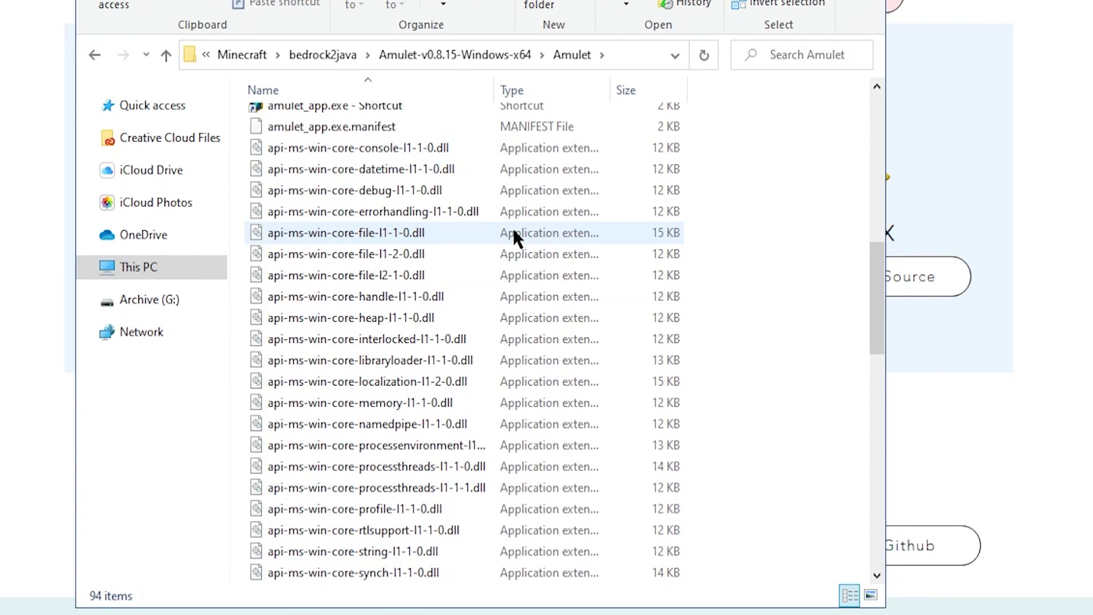
scroll(514, 234, "up", 1)
left_click(314, 137)
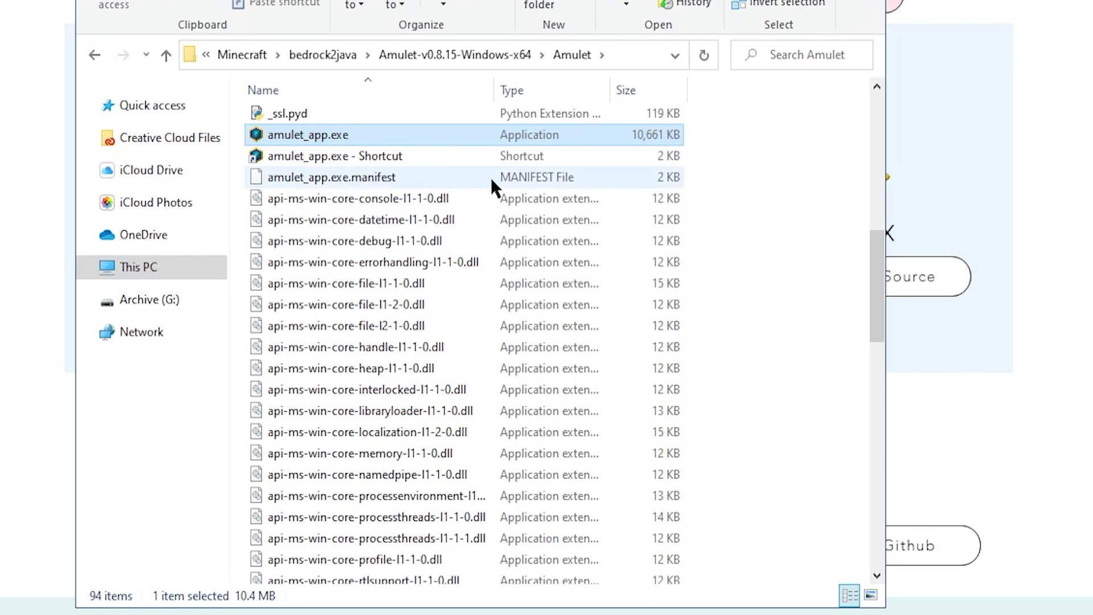
double_click(346, 136)
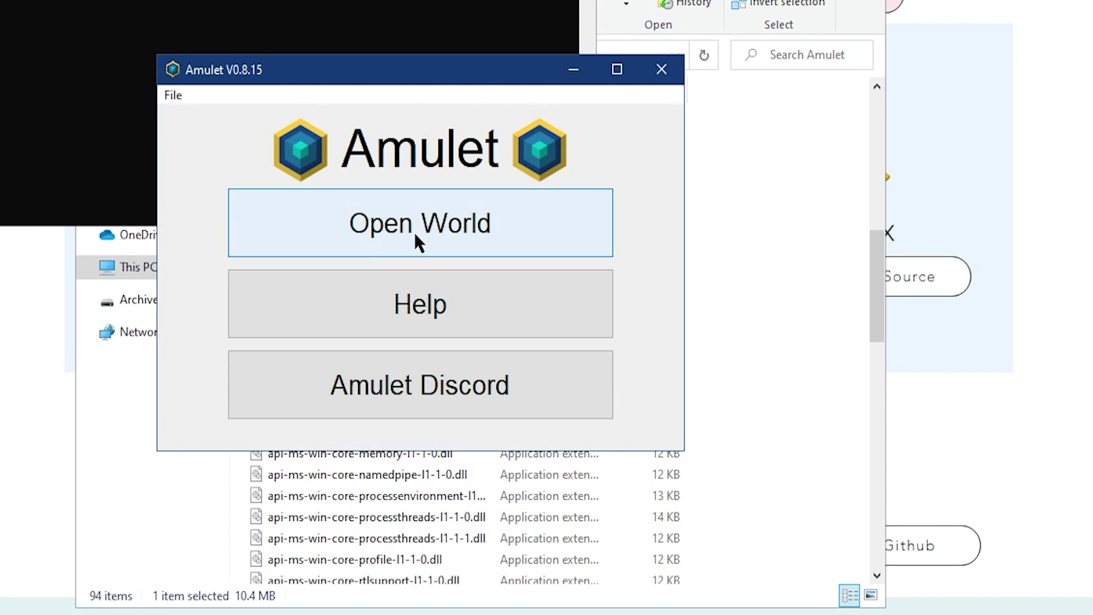
- Open the Bedrock world testtsdfg from the World Select list
left_click(396, 240)
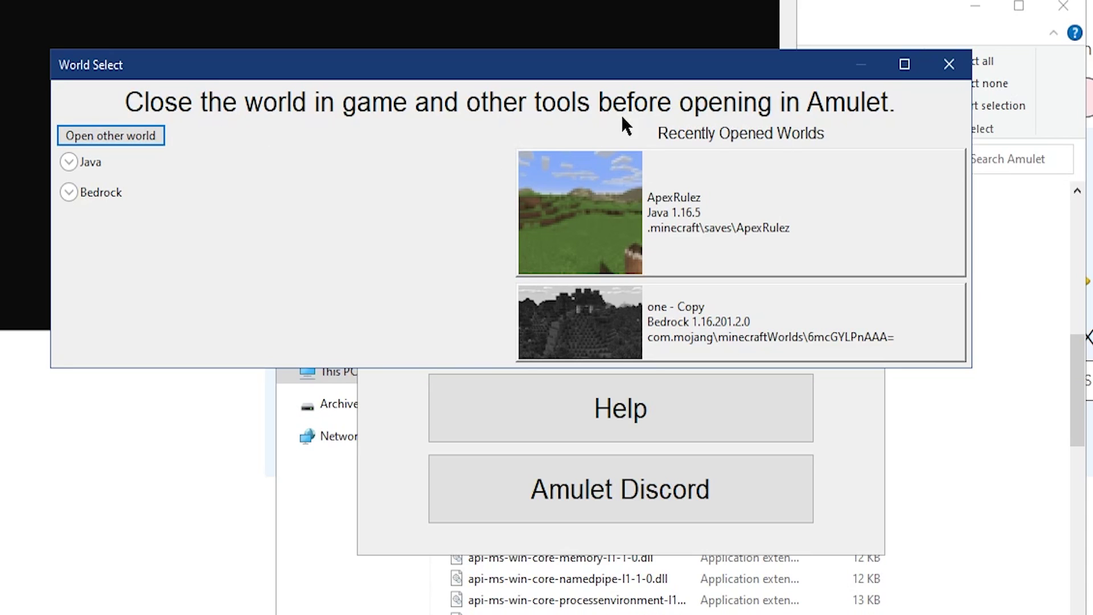
left_click(85, 191)
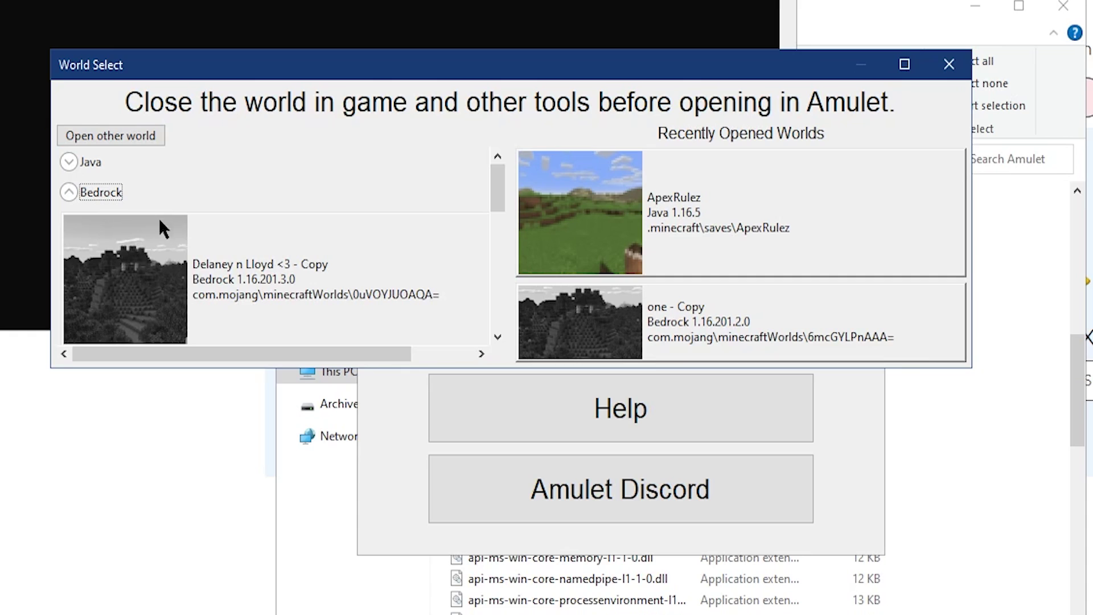
scroll(145, 218, "down", 2)
scroll(138, 221, "down", 3)
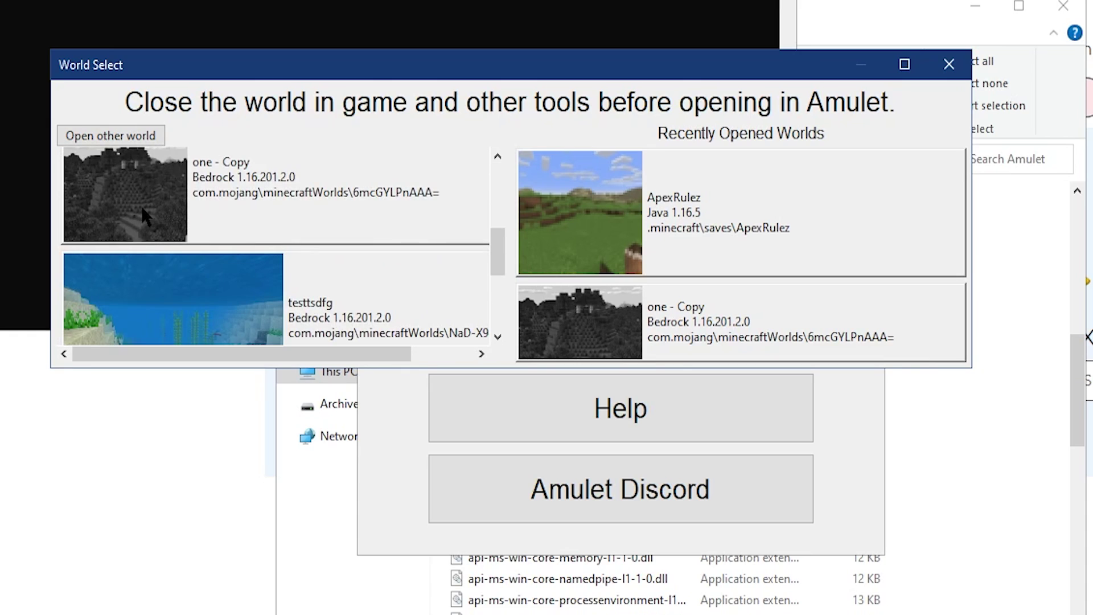
scroll(241, 258, "down", 1)
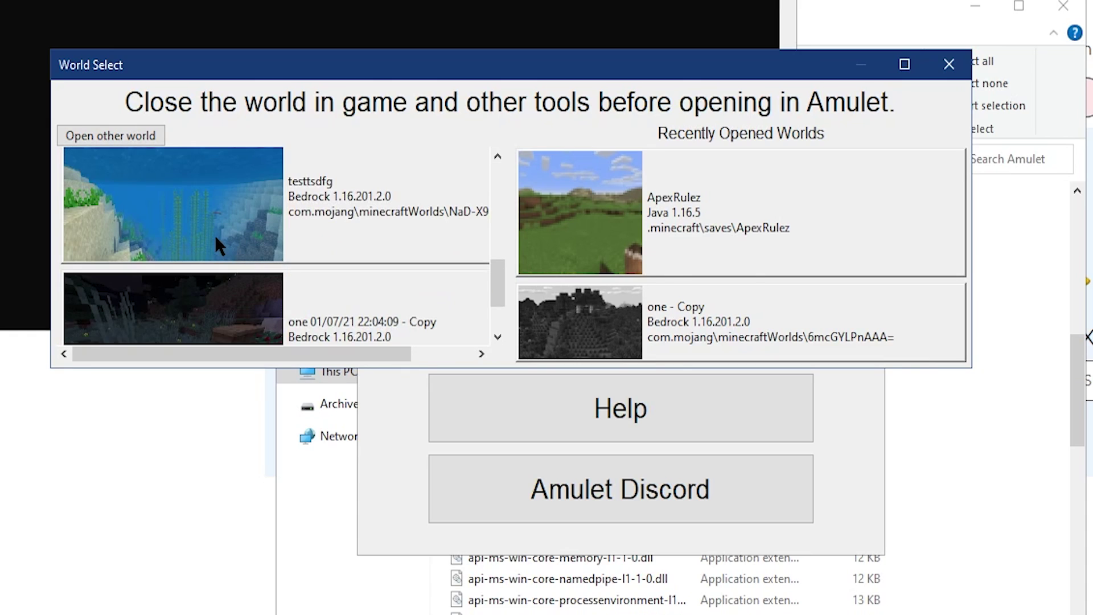
left_click(214, 235)
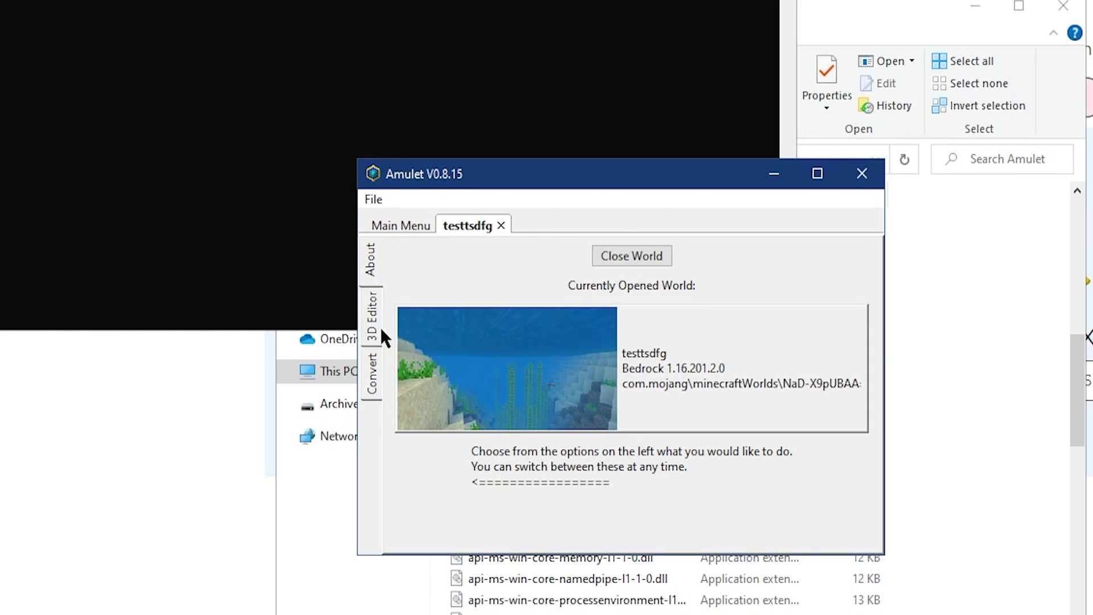
- On the Convert page, choose the Java world ApexRulez as the output world
left_click(375, 373)
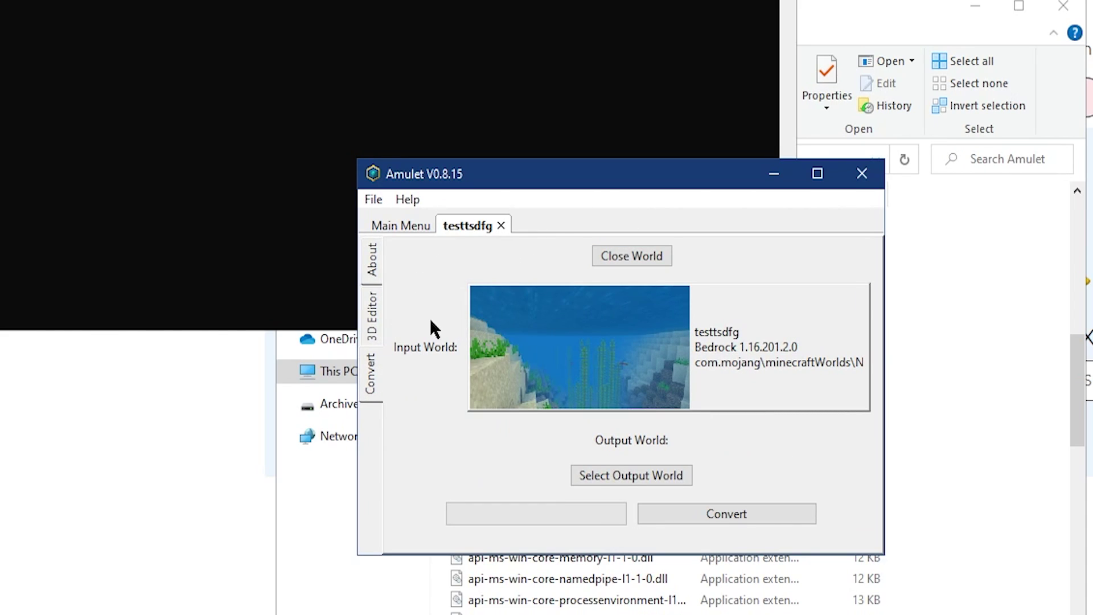
left_click(634, 474)
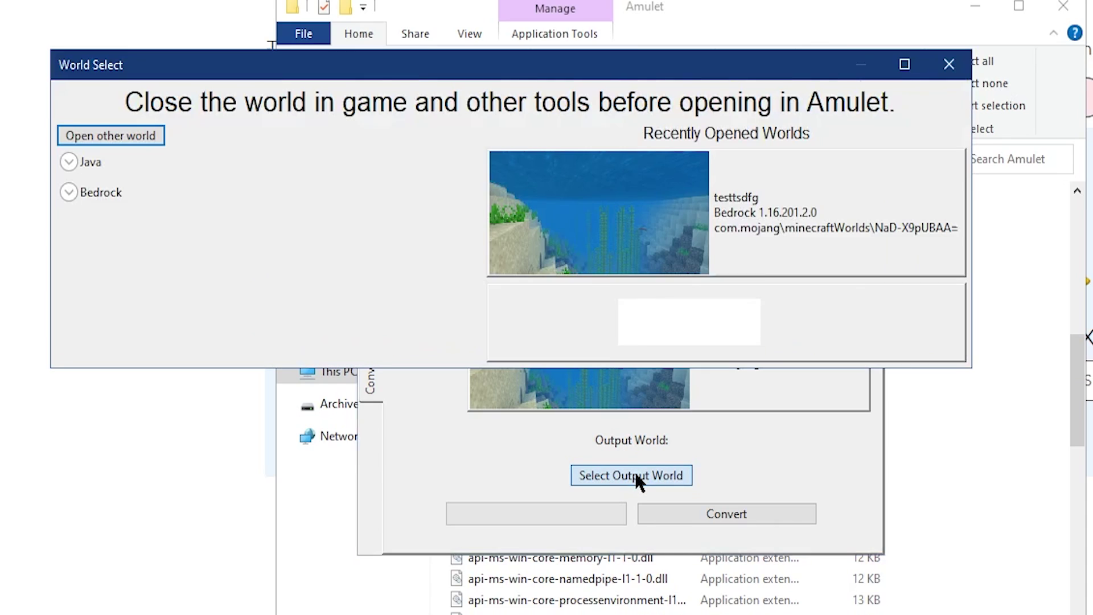
left_click(69, 164)
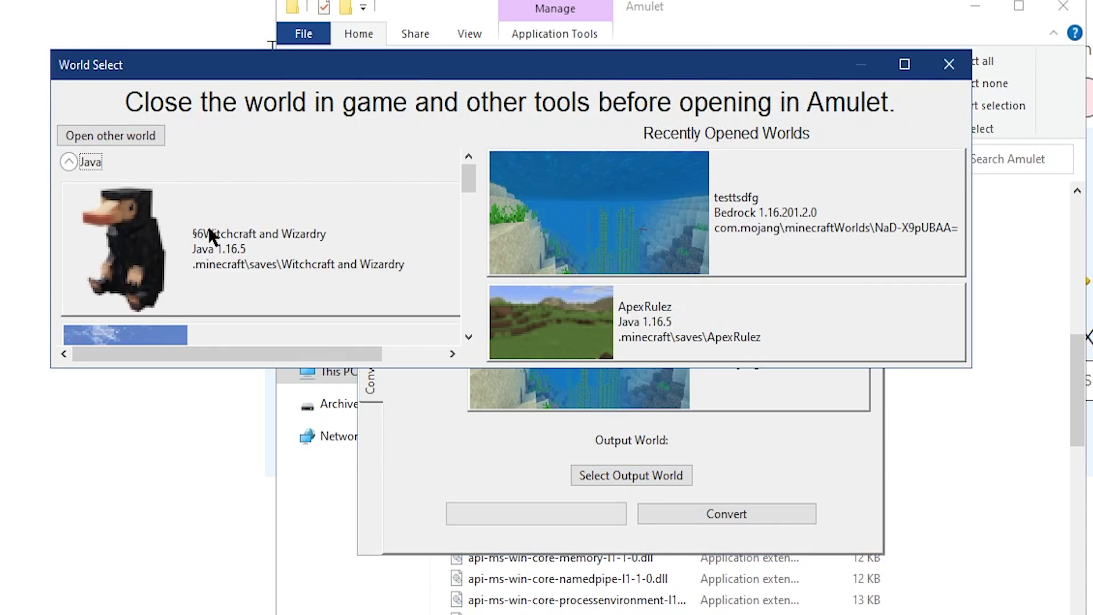
scroll(209, 229, "down", 6)
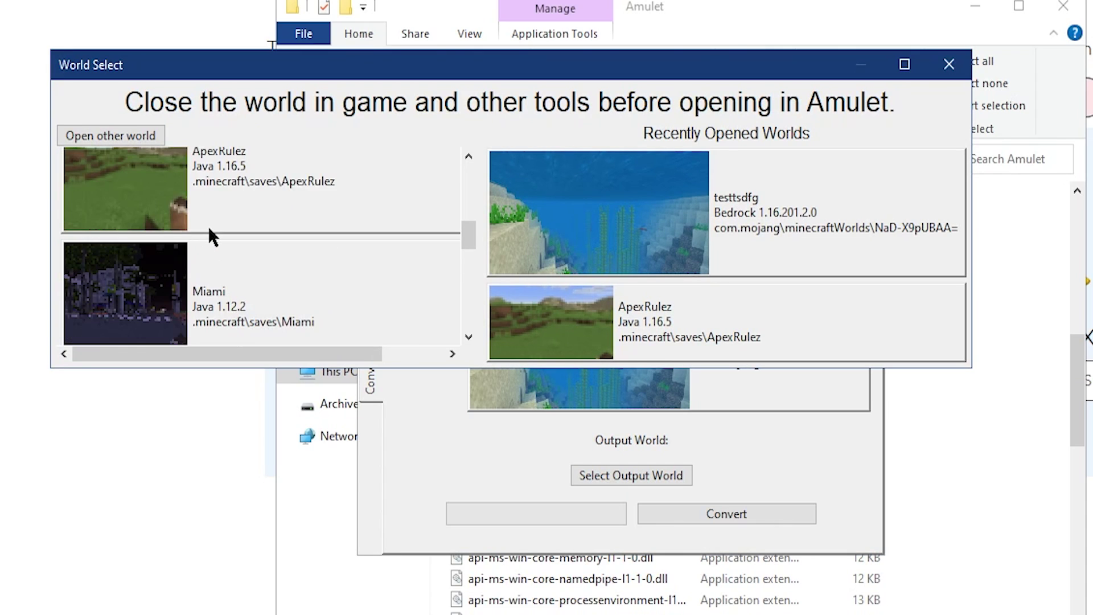
scroll(210, 230, "down", 4)
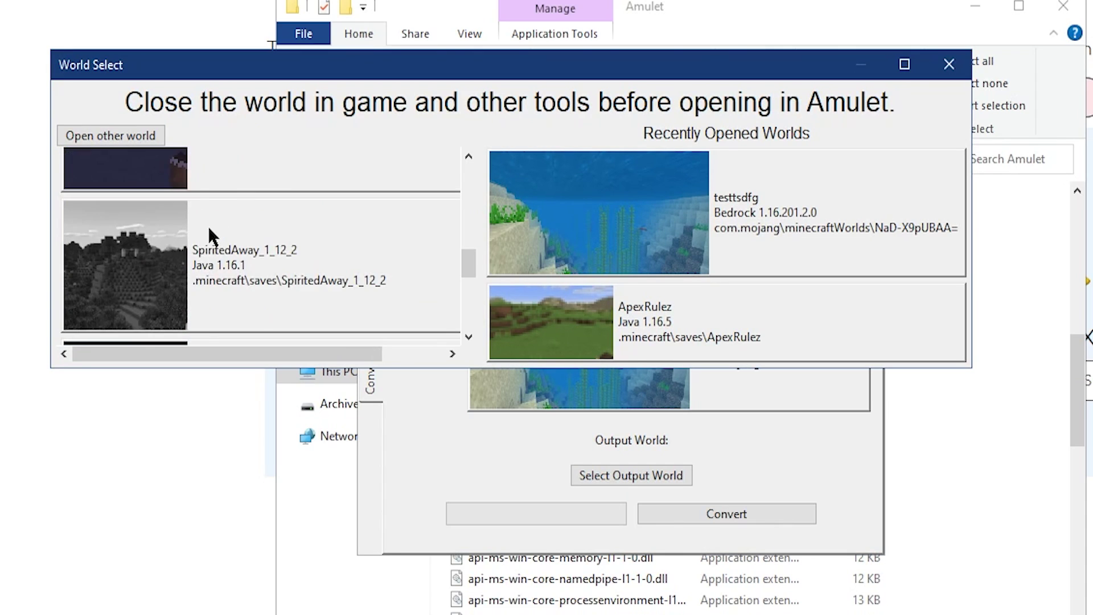
scroll(209, 227, "down", 5)
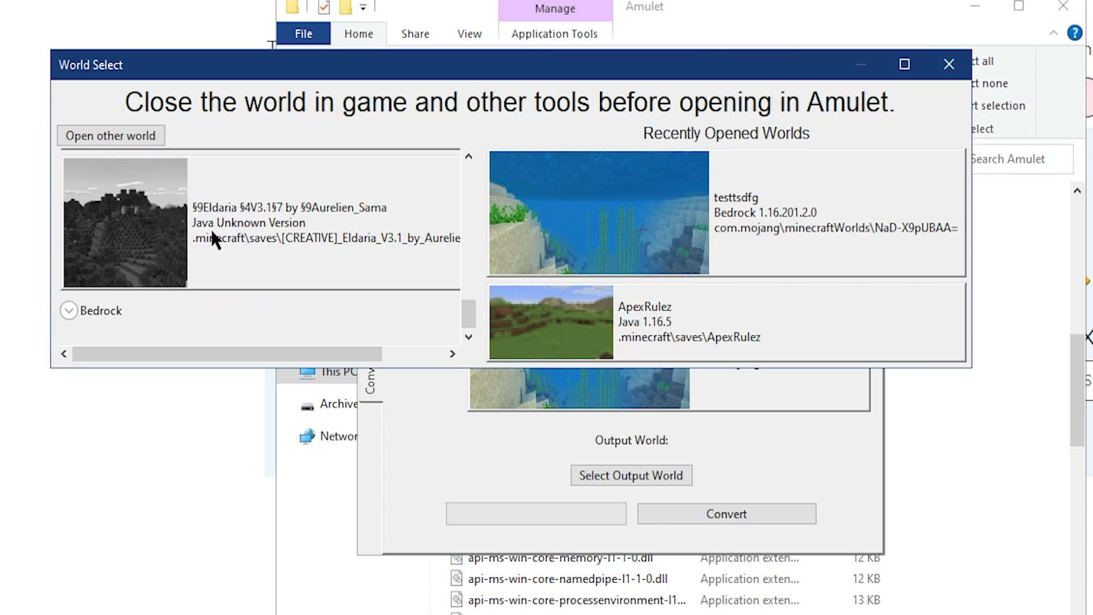
scroll(212, 231, "up", 4)
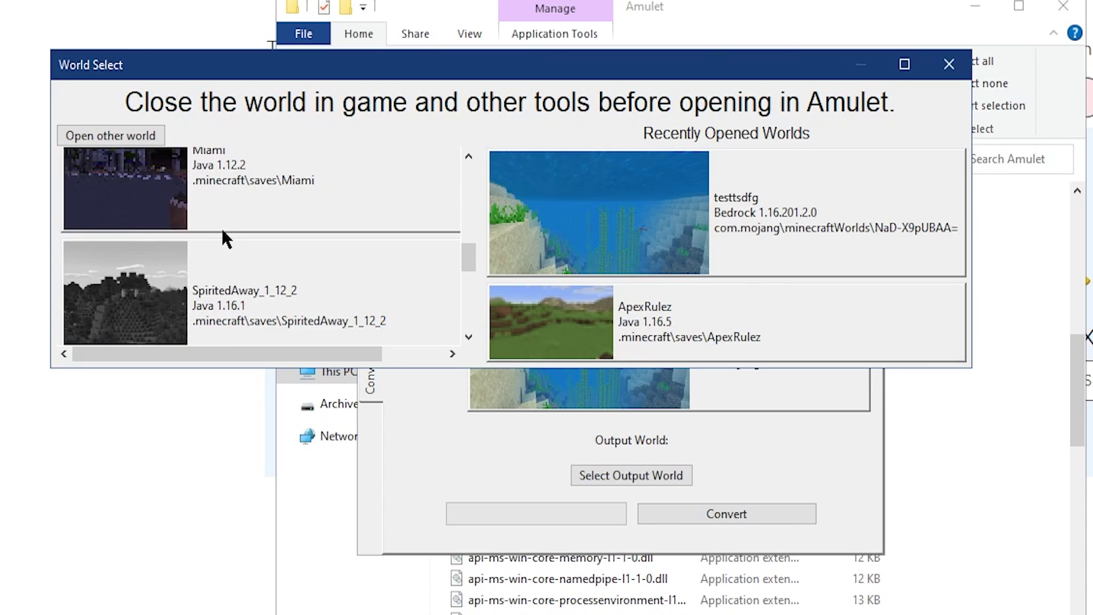
scroll(223, 231, "up", 2)
left_click(225, 229)
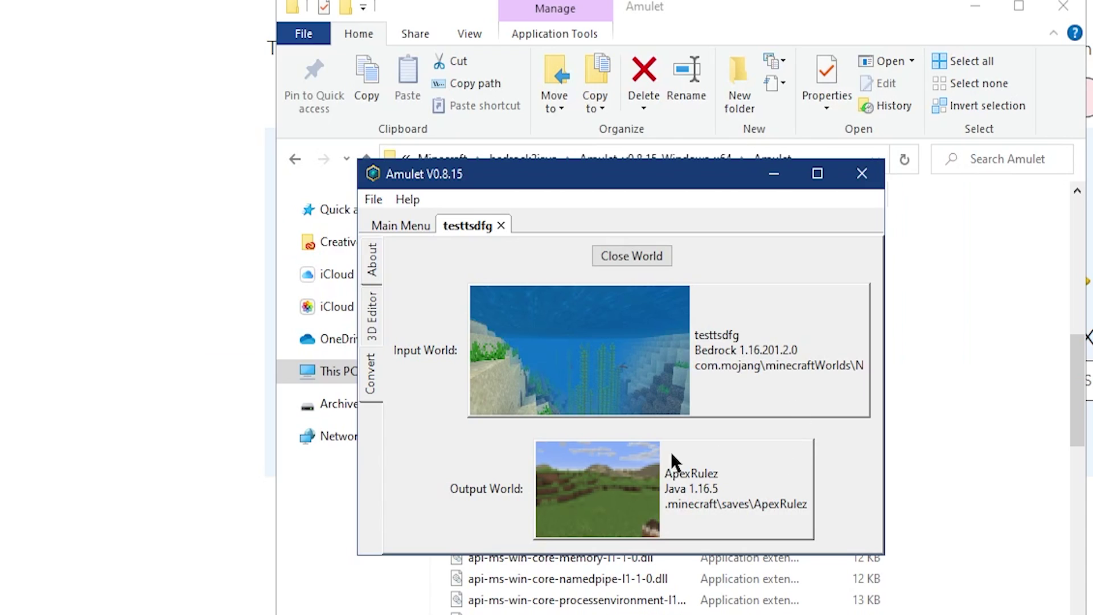
- Teleport to 24 72 81, take the chest's Wooden Axe, then break the chest and collect drops
left_click(626, 258)
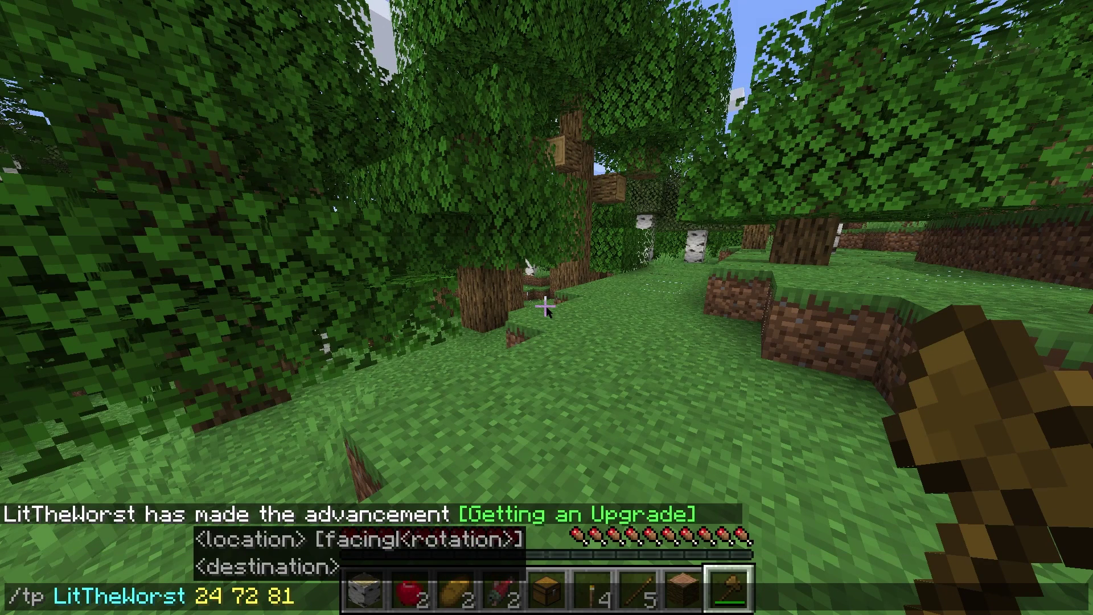
key("Return")
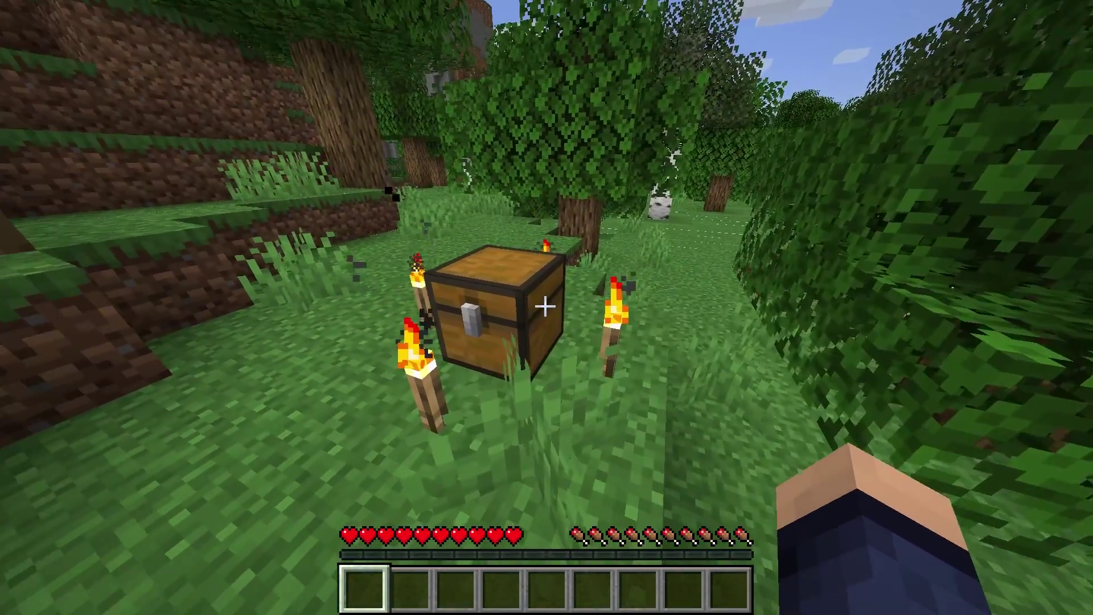
right_click(545, 307)
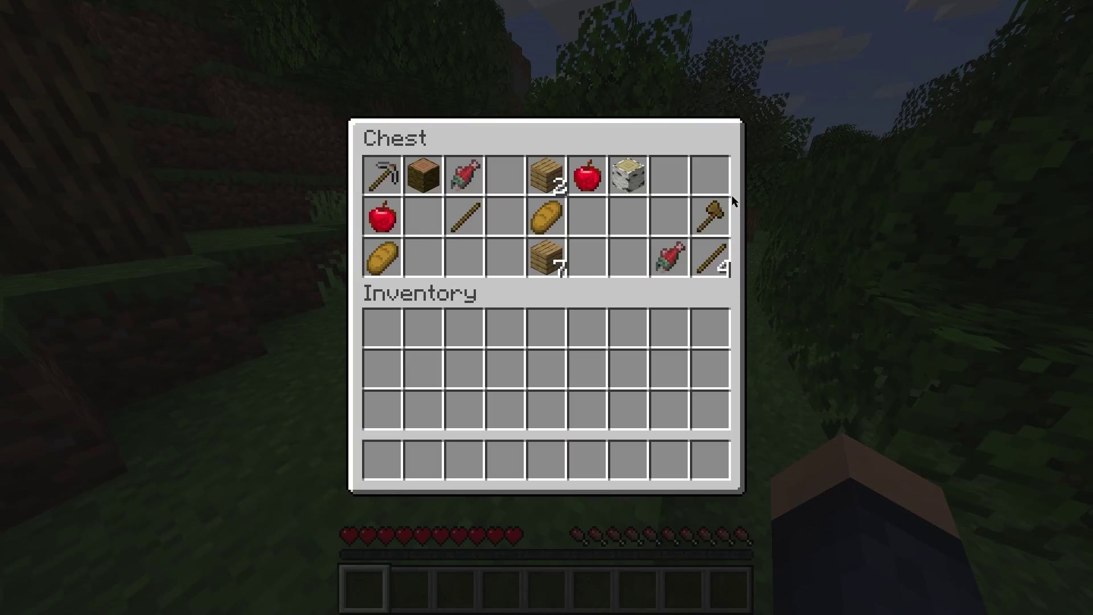
left_click(712, 216, "shift")
key("e")
key("9")
left_click(545, 307)
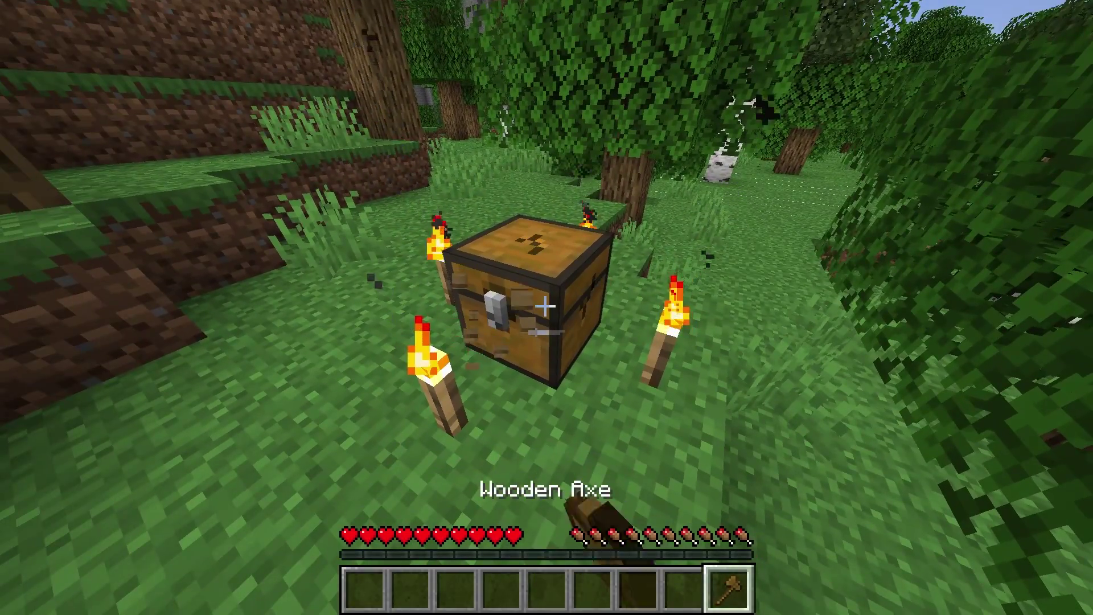
left_click_drag(545, 307, 545, 307)
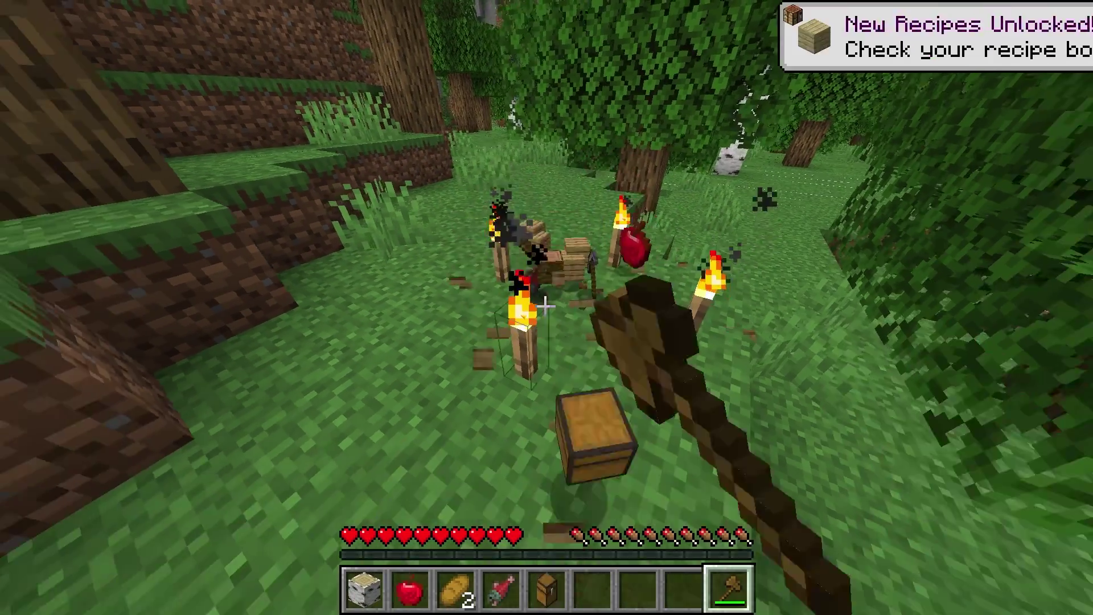
key("w")
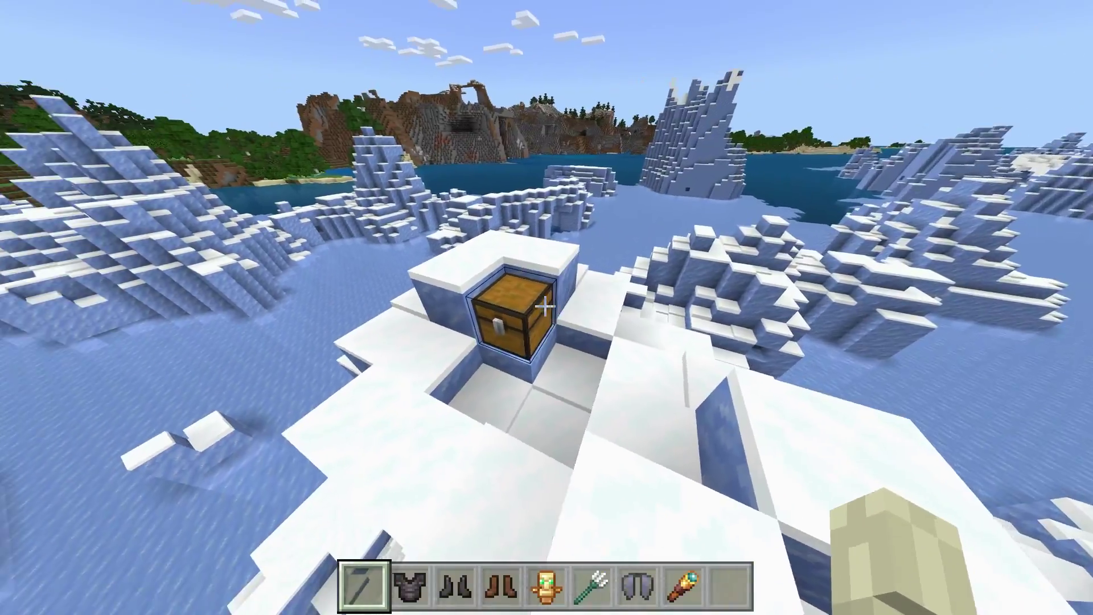
- Move the netherite chestplate, leggings, totem and trident into the chest on the ice
right_click(547, 307)
left_click(423, 464, "shift")
left_click(464, 464, "shift")
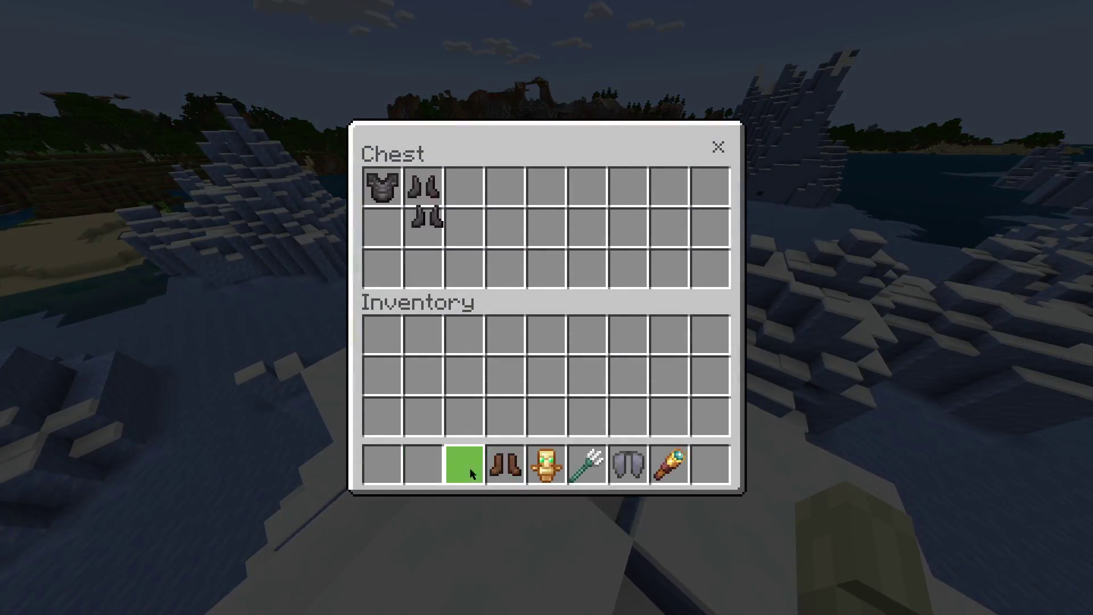
left_click(545, 464, "shift")
left_click(586, 464, "shift")
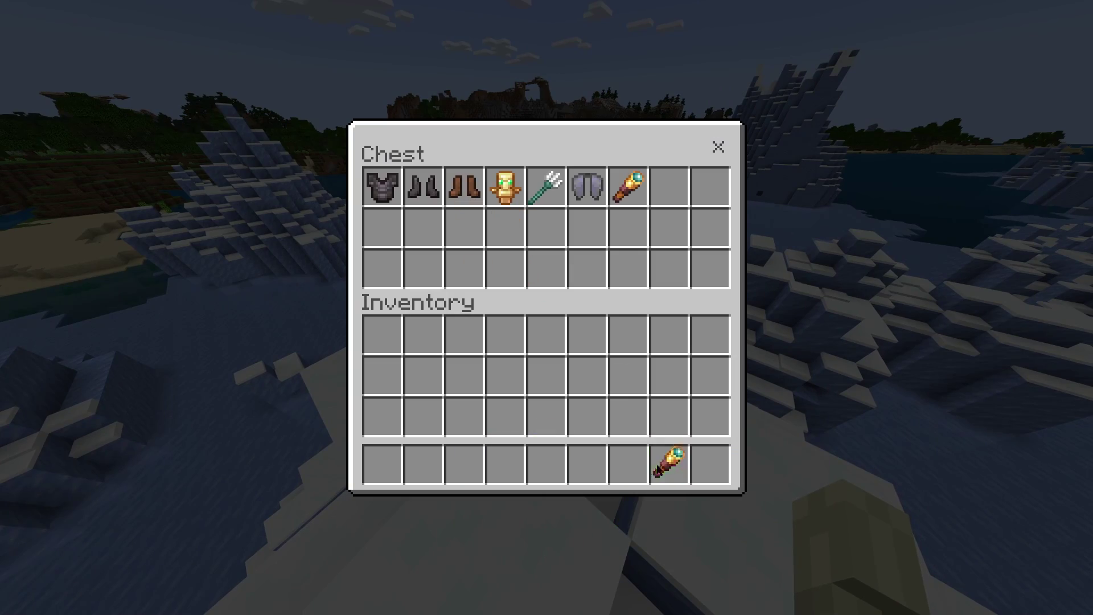
- Close the chest and check the player's inventory and armour slots
left_click(719, 147)
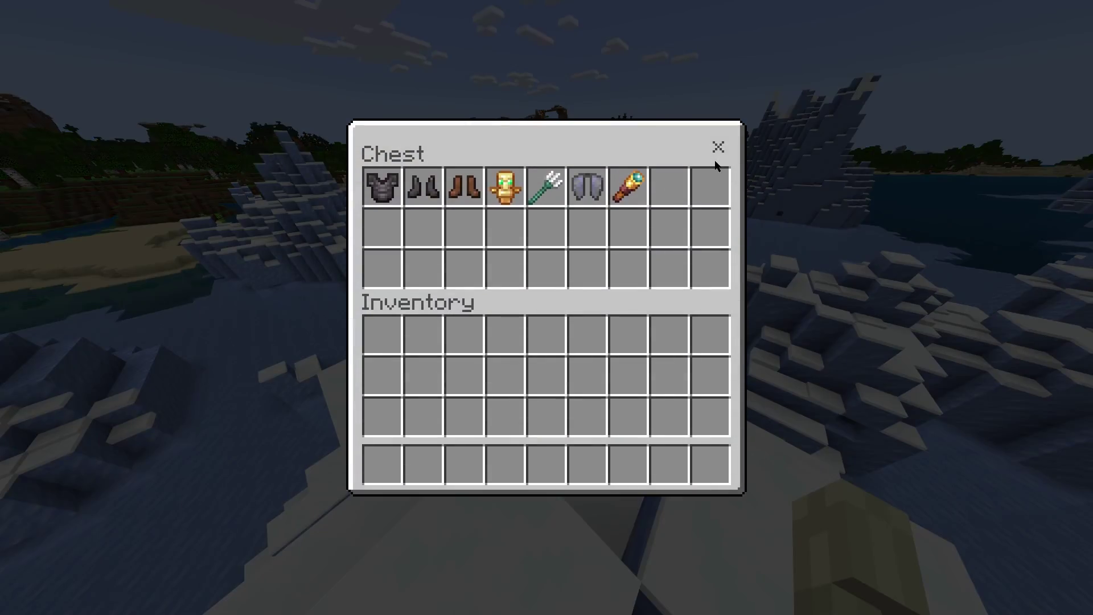
left_click(718, 146)
key("e")
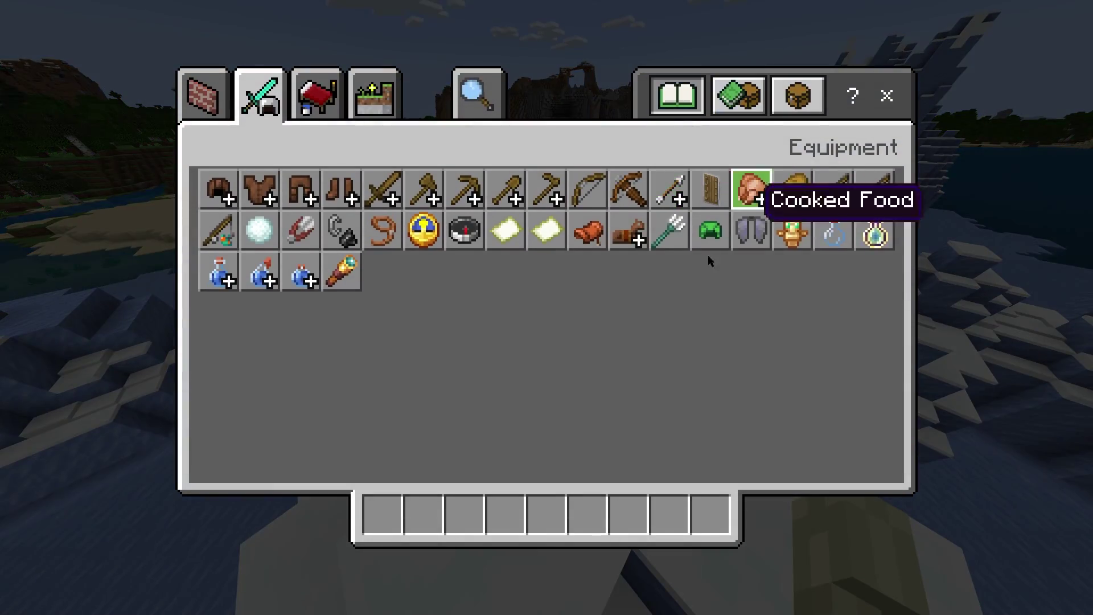
left_click(796, 98)
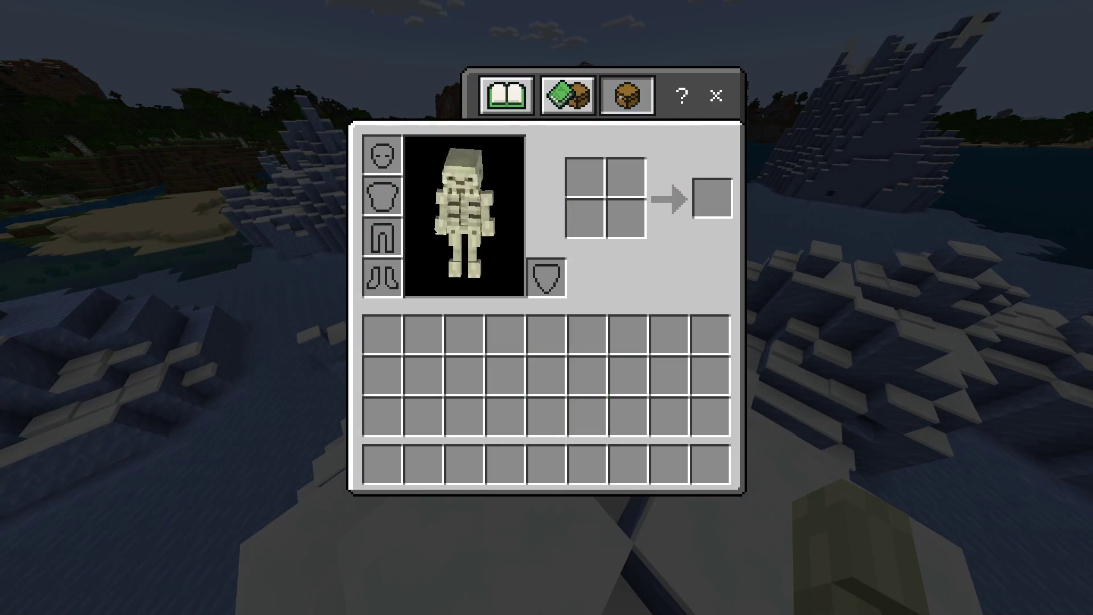
left_click(717, 94)
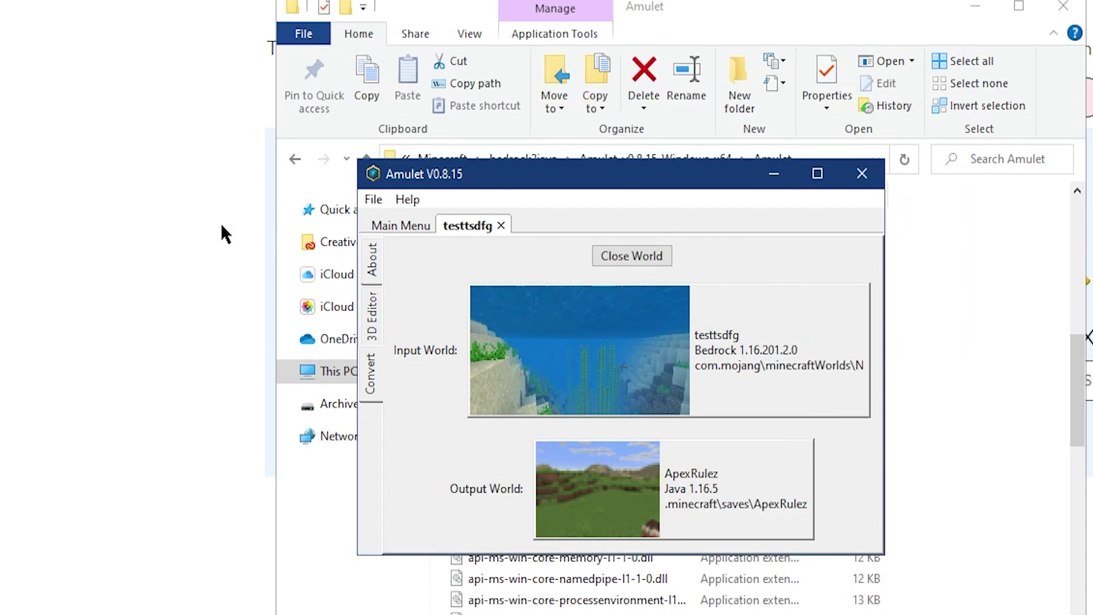
- Scroll through the Java worlds in the World Select list
scroll(224, 228, "down", 6)
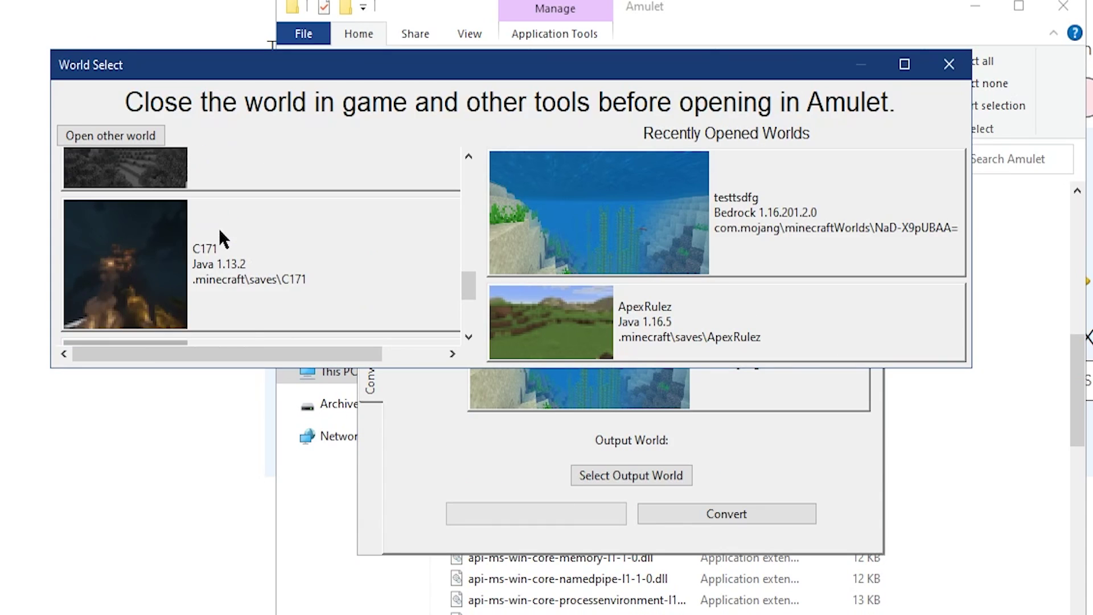
scroll(212, 229, "down", 4)
scroll(211, 229, "up", 3)
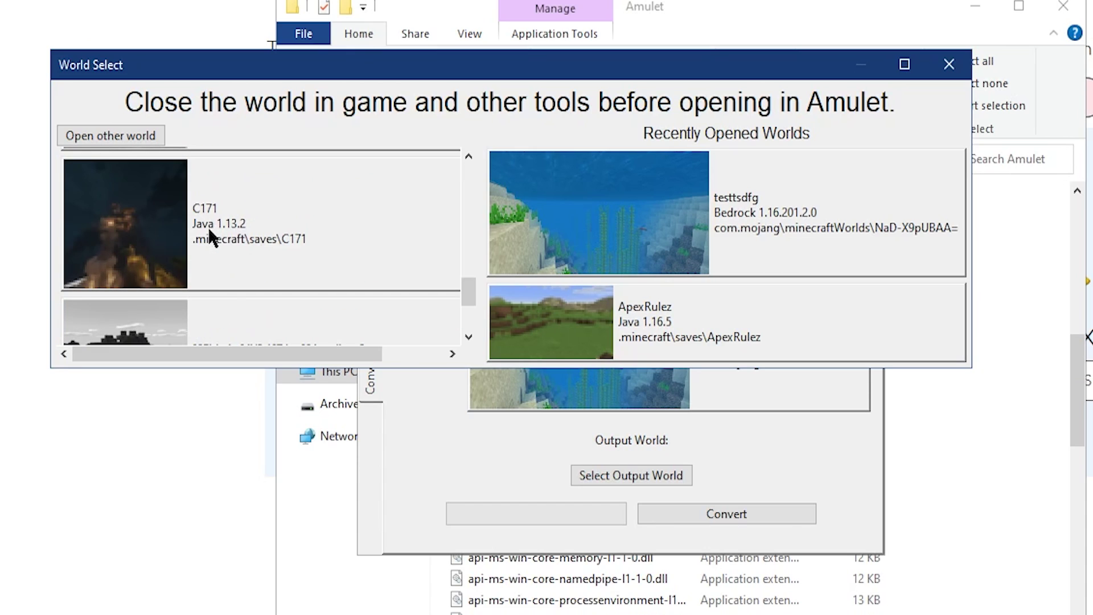
scroll(208, 234, "up", 5)
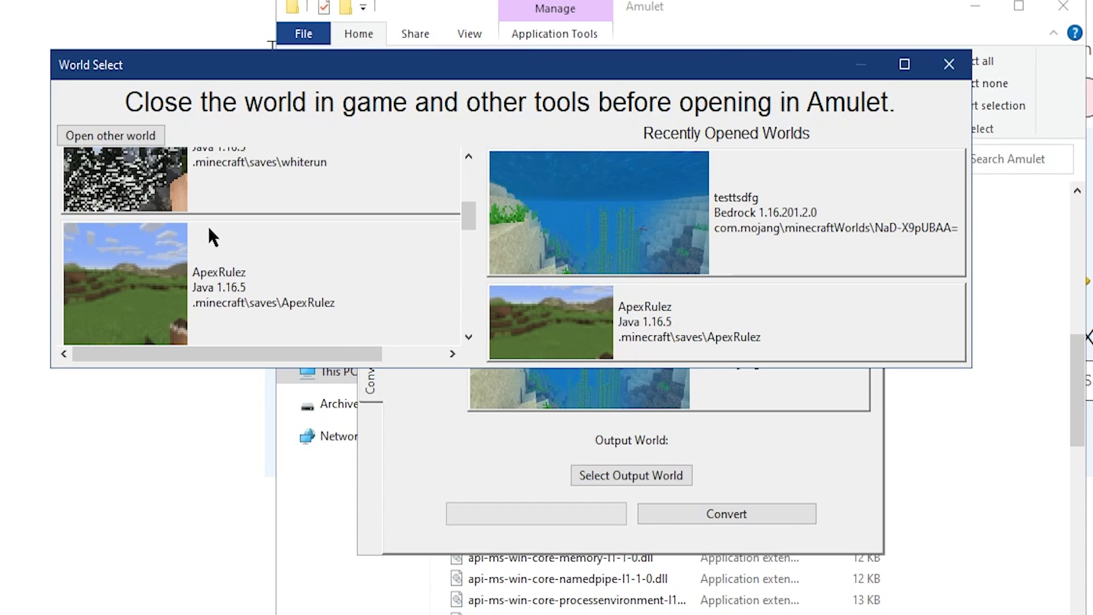
scroll(209, 234, "up", 4)
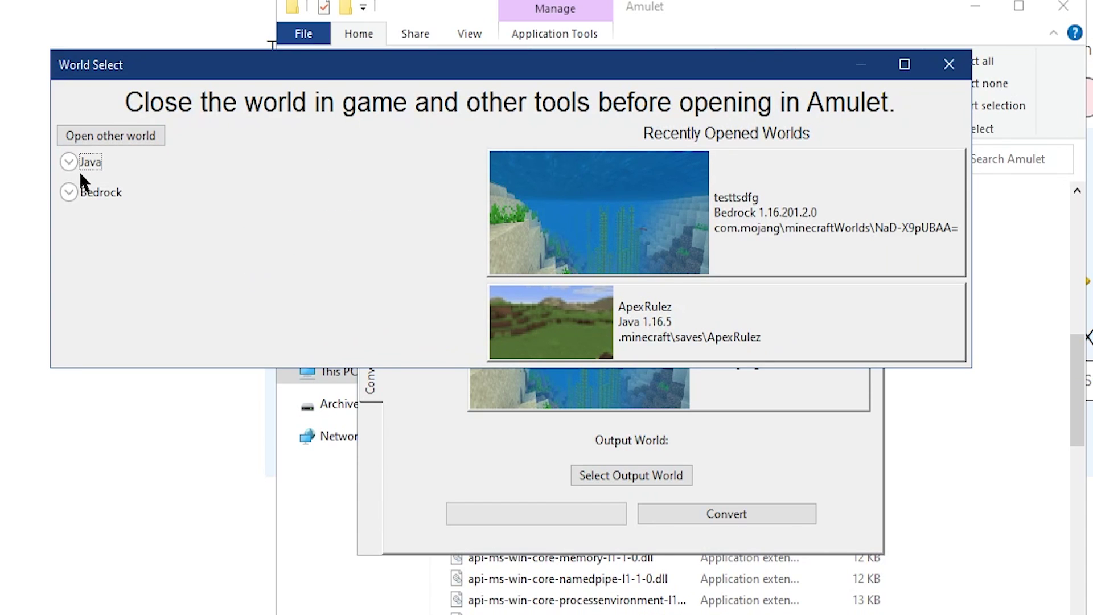